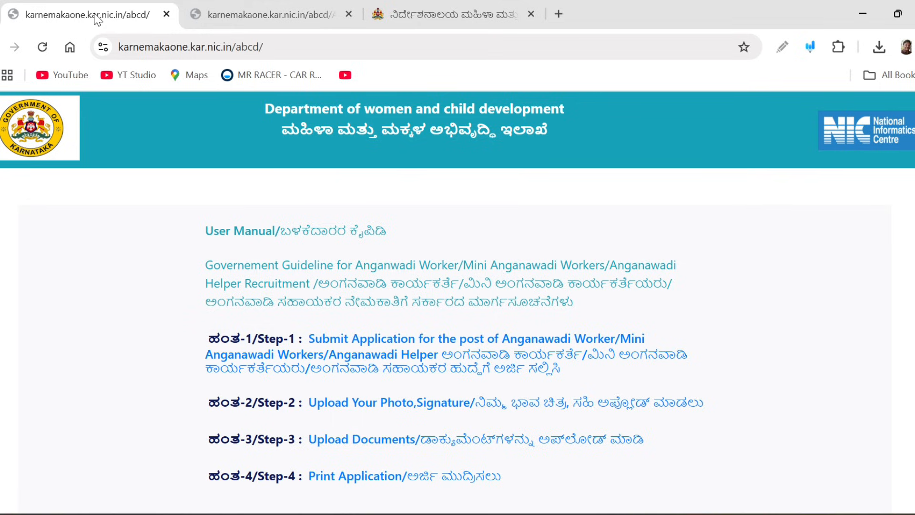
Step: Move from the application form tab to the dwcd.karnataka.gov.in department website tab
{"action": "key", "text": "Down"}
{"action": "key", "text": "Down"}
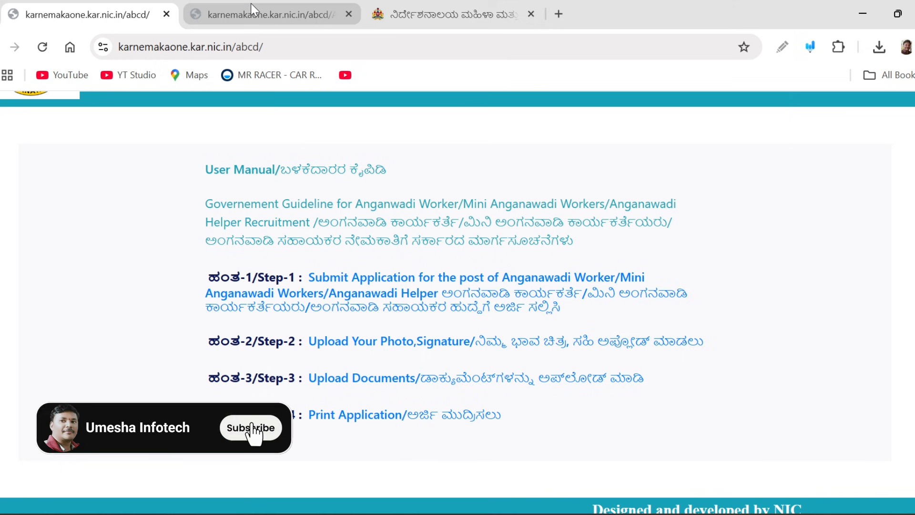
{"action": "left_click", "coordinate": [251, 4]}
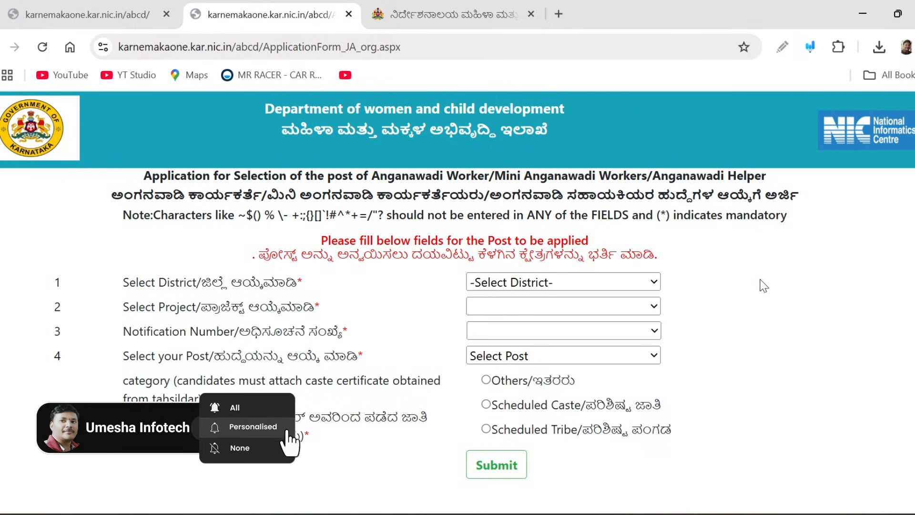
{"action": "key", "text": "Down"}
{"action": "key", "text": "Up"}
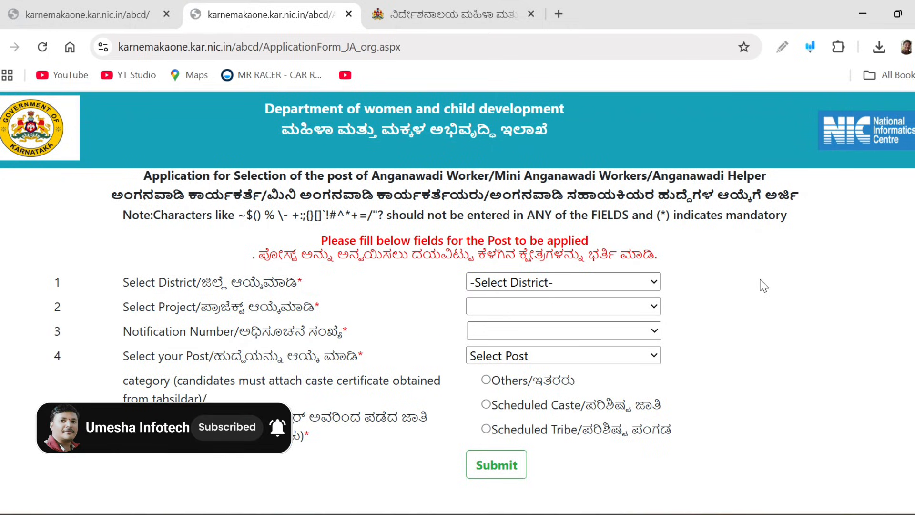
{"action": "left_click", "coordinate": [441, 14]}
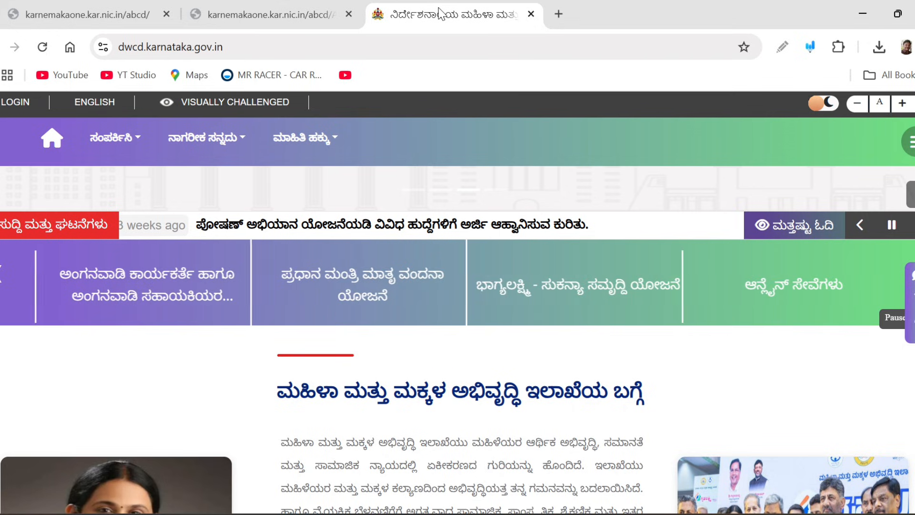
{"action": "key", "text": "Up"}
{"action": "key", "text": "Up"}
{"action": "key", "text": "Up"}
{"action": "key", "text": "Up"}
{"action": "key", "text": "Up"}
{"action": "key", "text": "Up"}
{"action": "key", "text": "Up"}
{"action": "key", "text": "Up"}
{"action": "key", "text": "Up"}
{"action": "key", "text": "Up"}
{"action": "key", "text": "Up"}
{"action": "key", "text": "Up"}
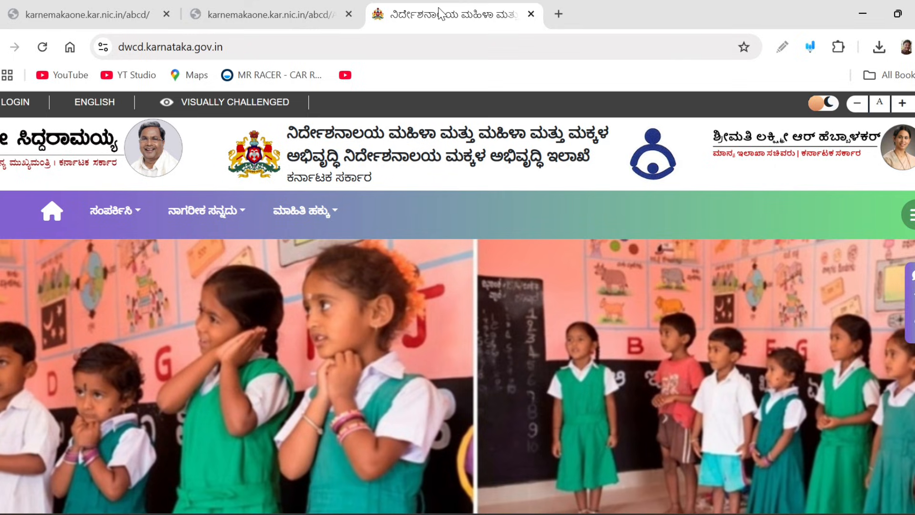
{"action": "key", "text": "Down"}
{"action": "key", "text": "Down"}
{"action": "key", "text": "Down"}
{"action": "key", "text": "Down"}
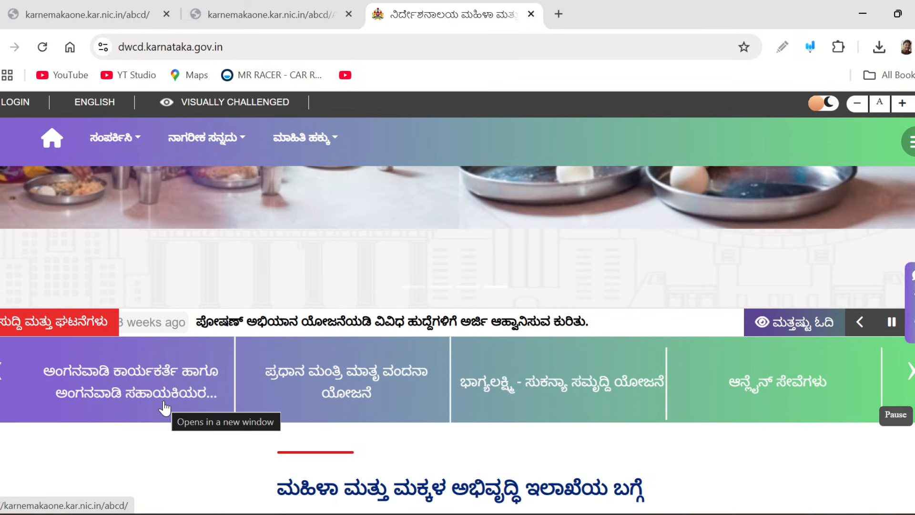
Step: Open the Anganwadi worker/helper recruitment service and its Step-1 Submit Application form
{"action": "left_click", "coordinate": [164, 407]}
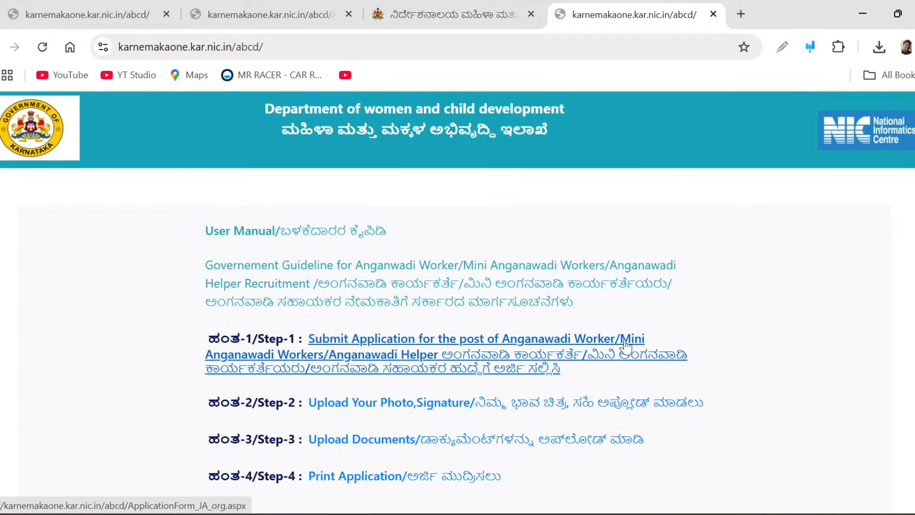
{"action": "scroll", "coordinate": [753, 384], "scroll_direction": "down", "scroll_amount": 1}
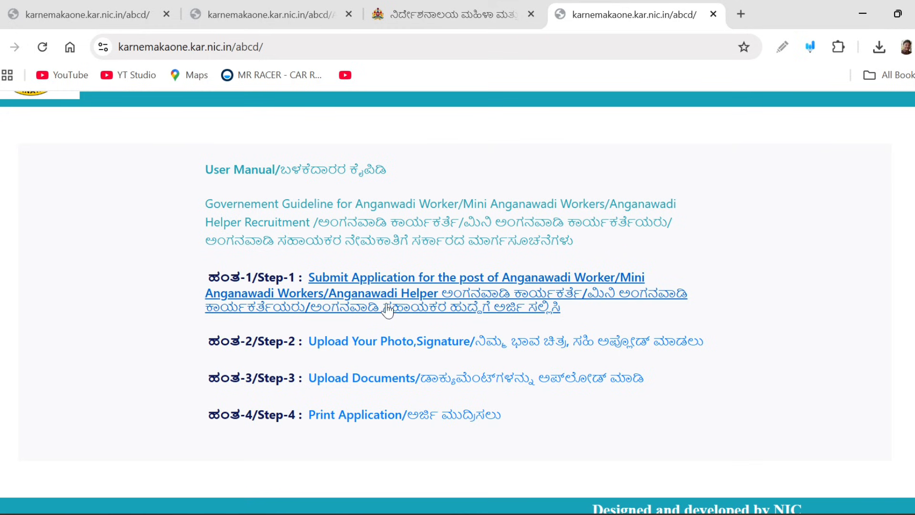
{"action": "left_click", "coordinate": [439, 315]}
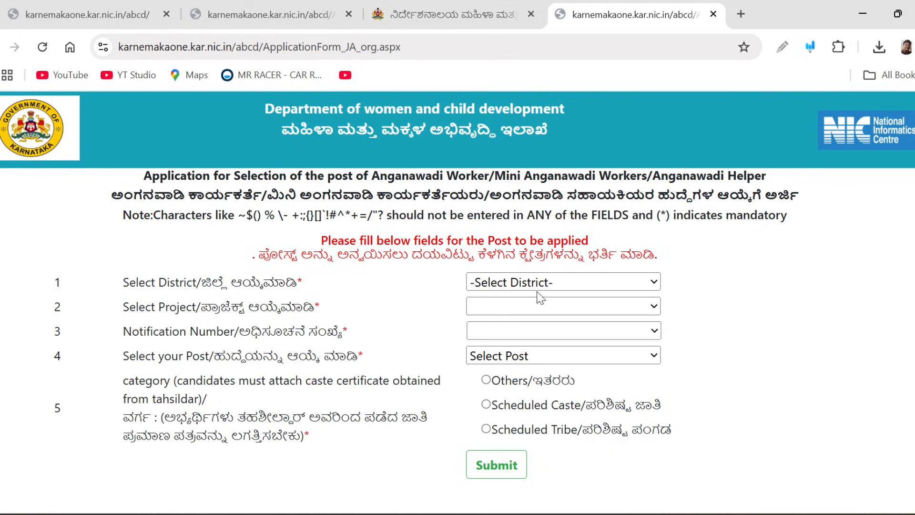
Step: Choose district Tumakuru, project Gubbi and notification number TMK/GU/AWW/2025-26
{"action": "left_click", "coordinate": [563, 286]}
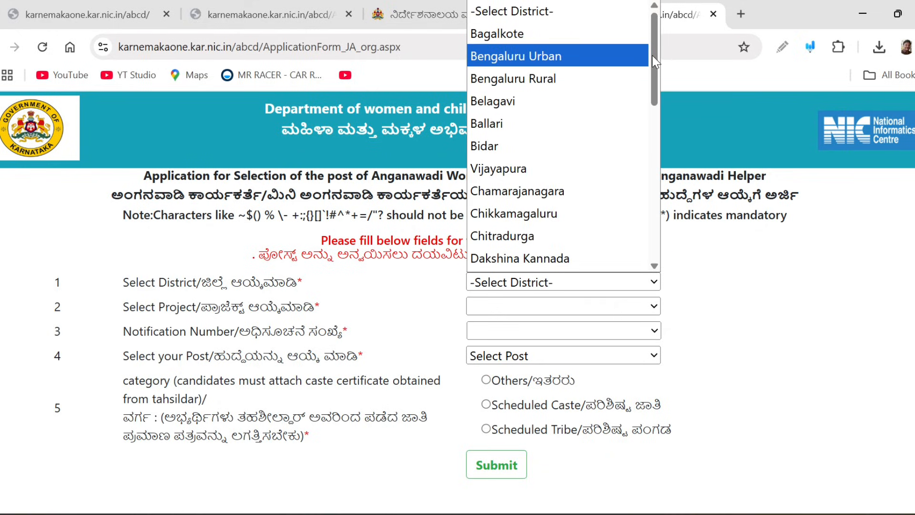
{"action": "left_click_drag", "start_coordinate": [653, 56], "coordinate": [650, 220]}
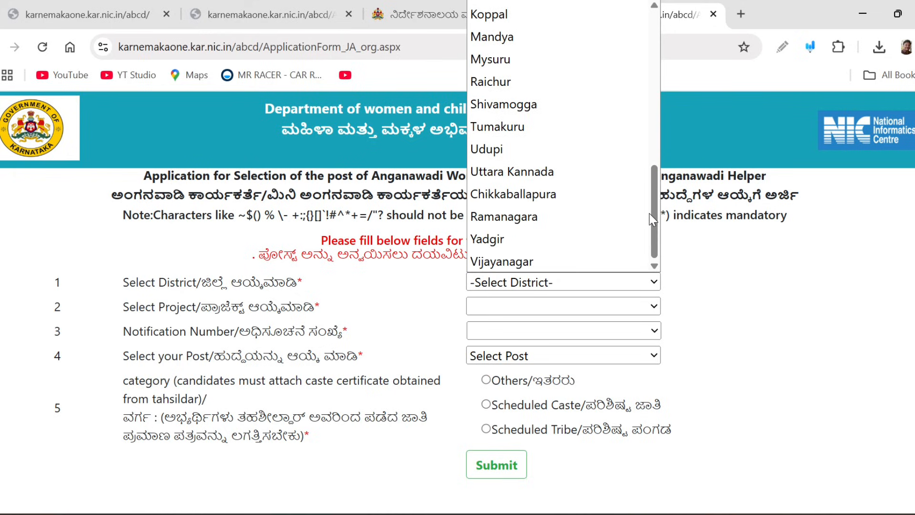
{"action": "left_click", "coordinate": [563, 128]}
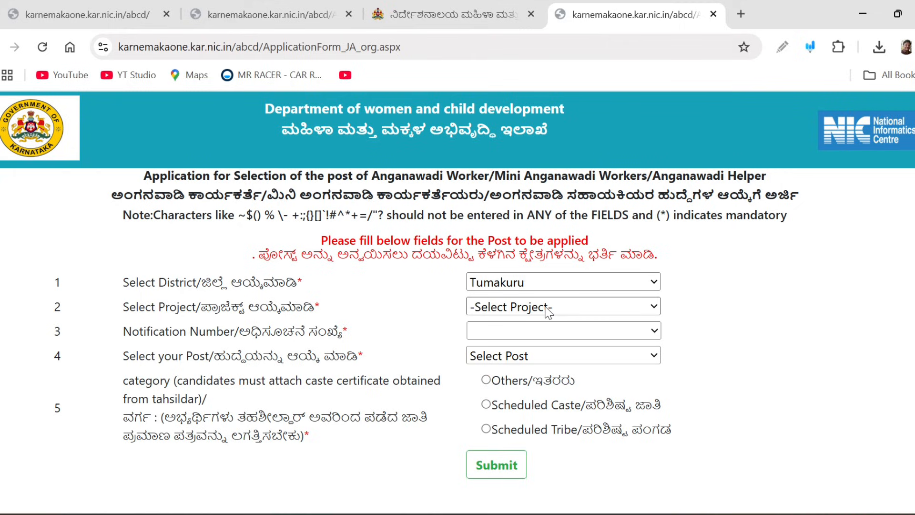
{"action": "left_click", "coordinate": [548, 312]}
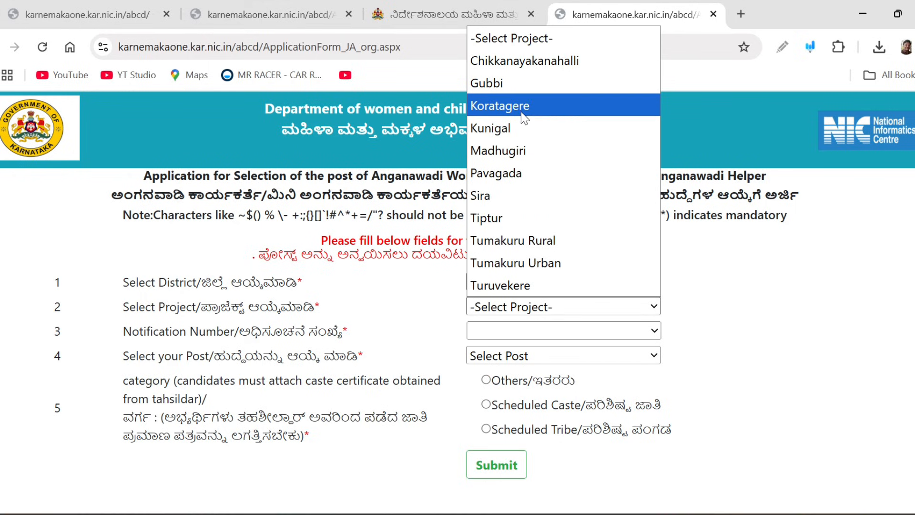
{"action": "left_click", "coordinate": [520, 91]}
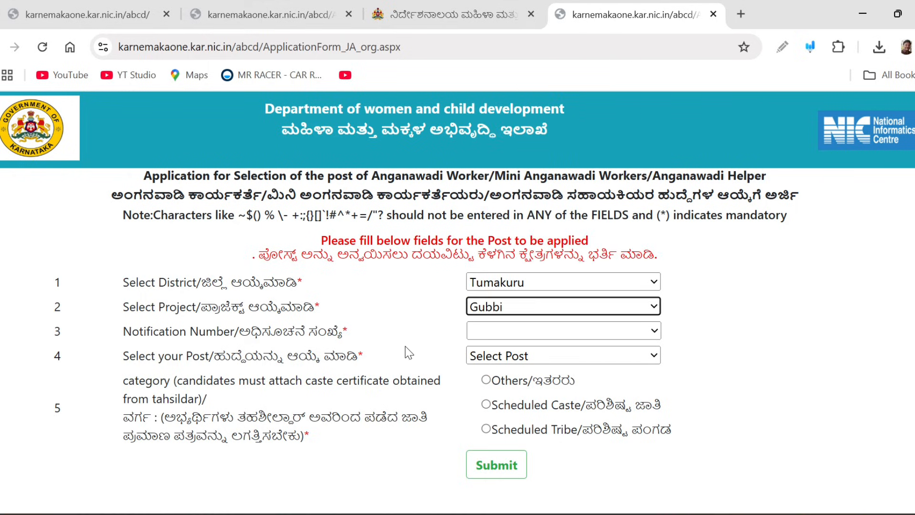
{"action": "left_click", "coordinate": [611, 336]}
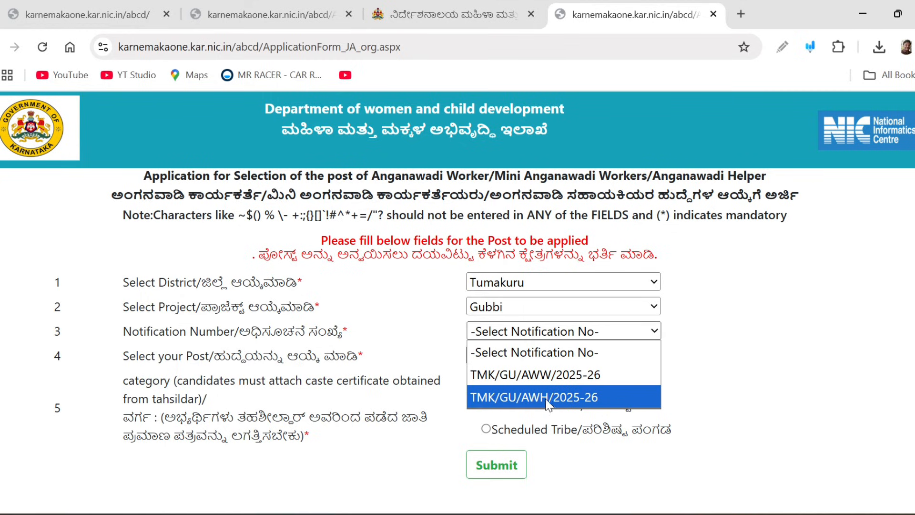
{"action": "left_click", "coordinate": [555, 375]}
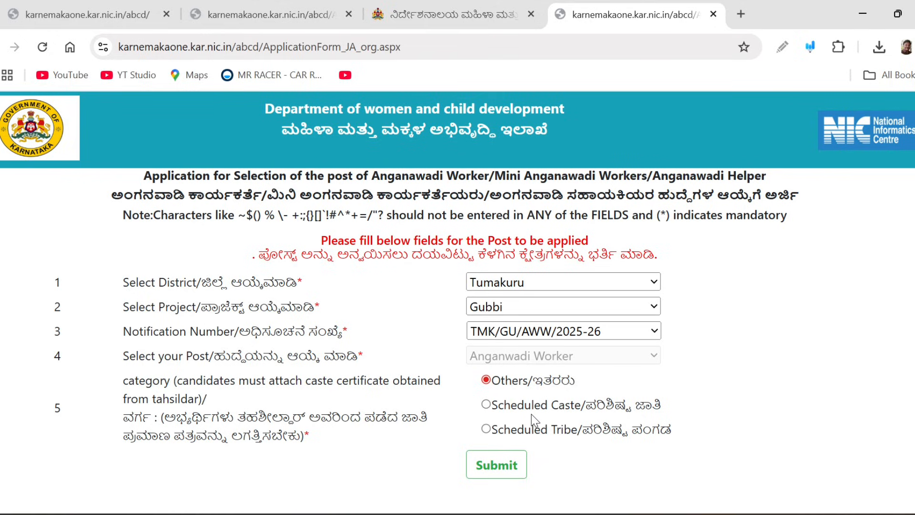
Step: Select Scheduled Caste, enter the caste certificate RD number, and submit the post details
{"action": "left_click", "coordinate": [495, 409]}
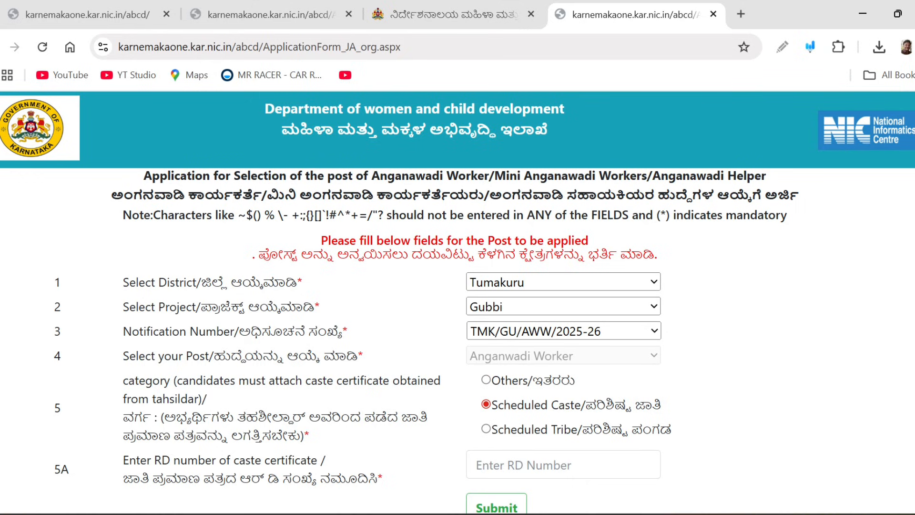
{"action": "scroll", "coordinate": [524, 305], "scroll_direction": "down", "scroll_amount": 1}
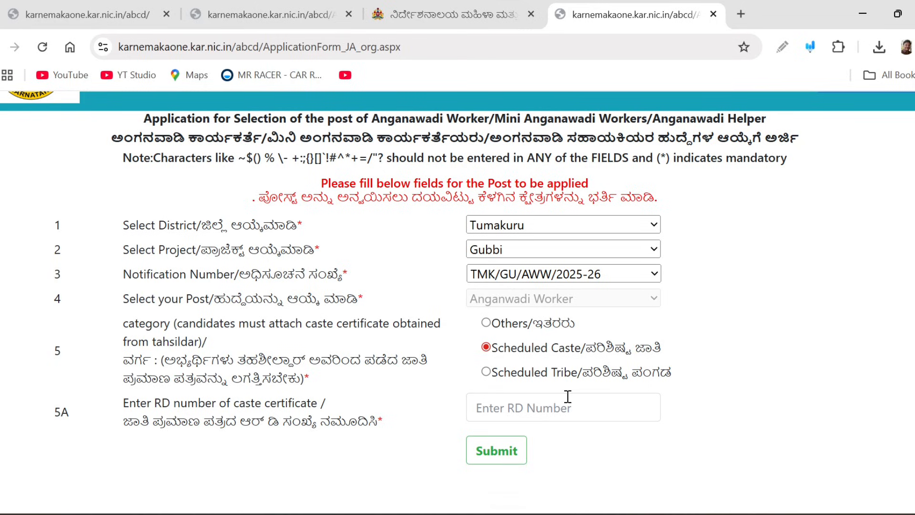
{"action": "left_click", "coordinate": [556, 418]}
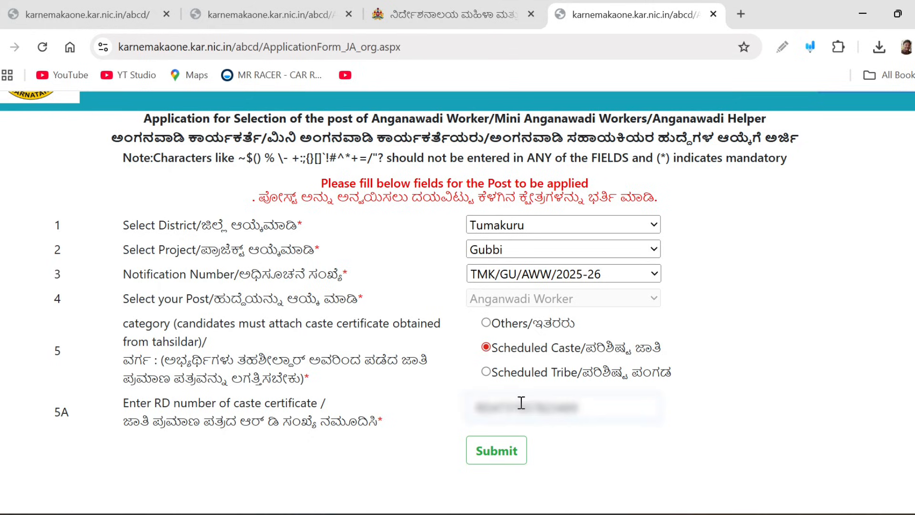
{"action": "left_click", "coordinate": [493, 451]}
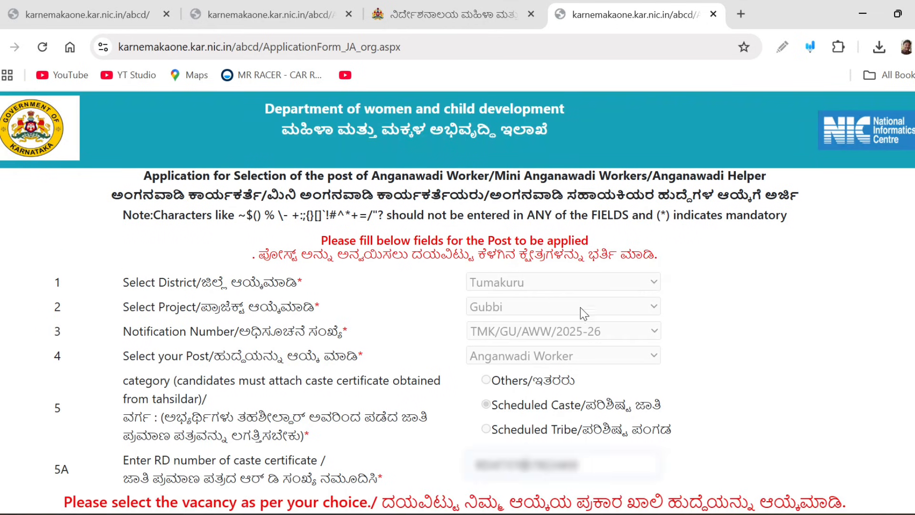
Step: Scroll through the vacancy table to the A K COLONY row and the applicant fields below
{"action": "scroll", "coordinate": [525, 334], "scroll_direction": "down", "scroll_amount": 2}
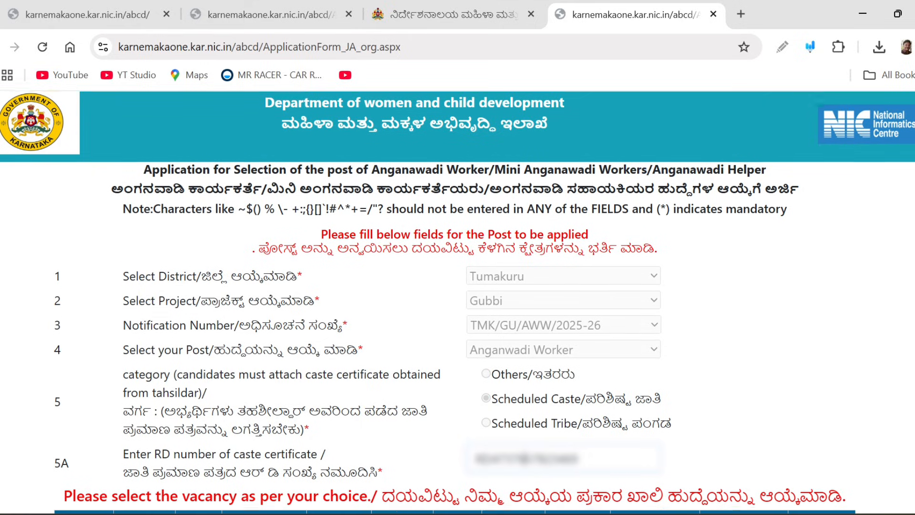
{"action": "scroll", "coordinate": [900, 347], "scroll_direction": "down", "scroll_amount": 1}
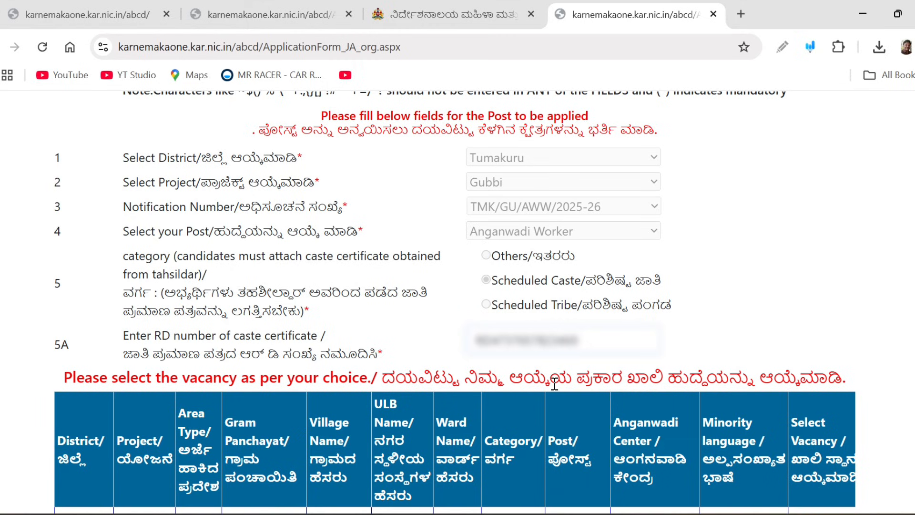
{"action": "scroll", "coordinate": [895, 352], "scroll_direction": "down", "scroll_amount": 3}
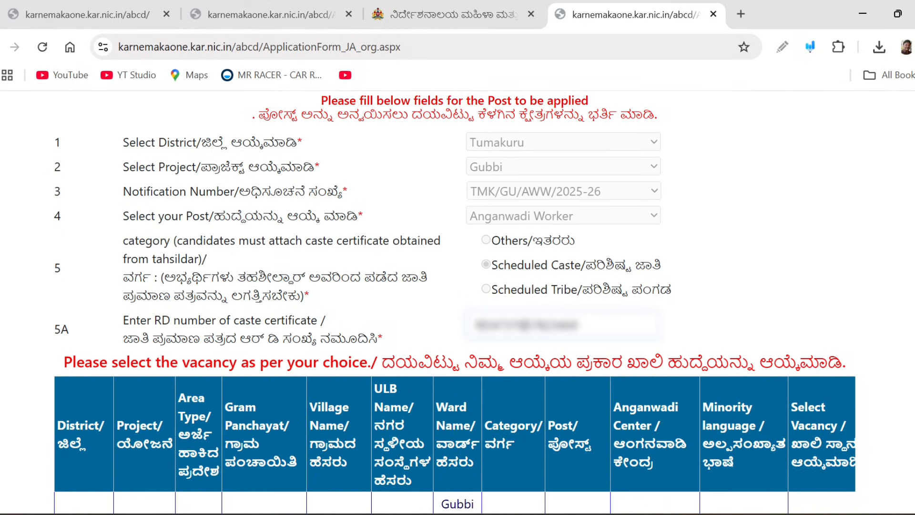
{"action": "scroll", "coordinate": [745, 295], "scroll_direction": "down", "scroll_amount": 2}
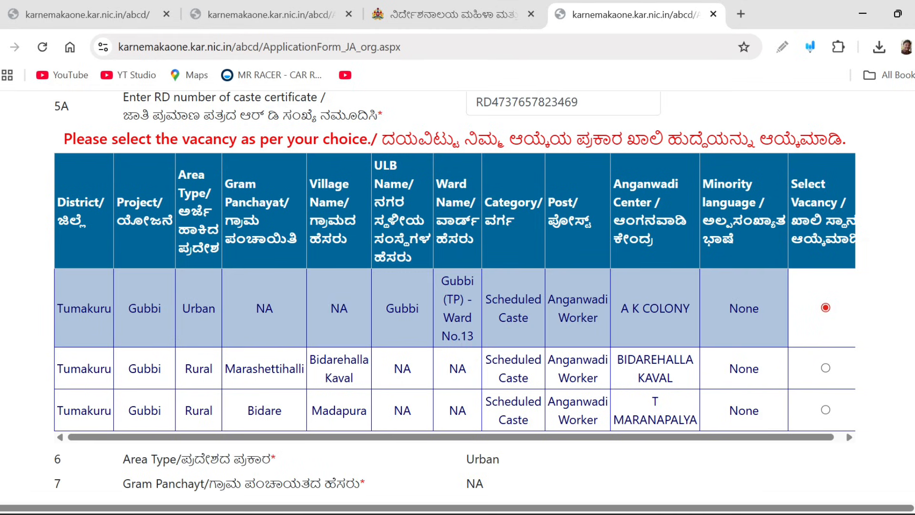
{"action": "scroll", "coordinate": [458, 286], "scroll_direction": "down", "scroll_amount": 5}
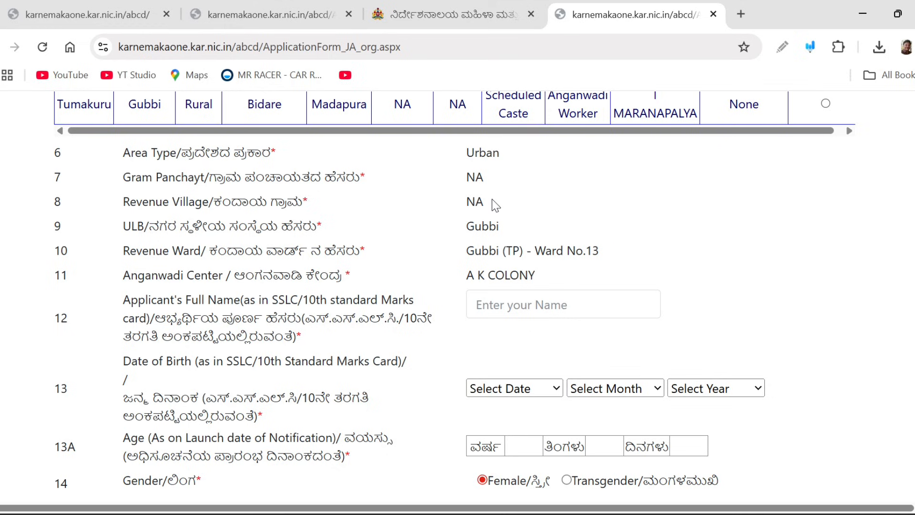
Step: Enter the applicant's name, set birth day 02 and year 2004, and choose Kannada as first language
{"action": "scroll", "coordinate": [492, 199], "scroll_direction": "down", "scroll_amount": 1}
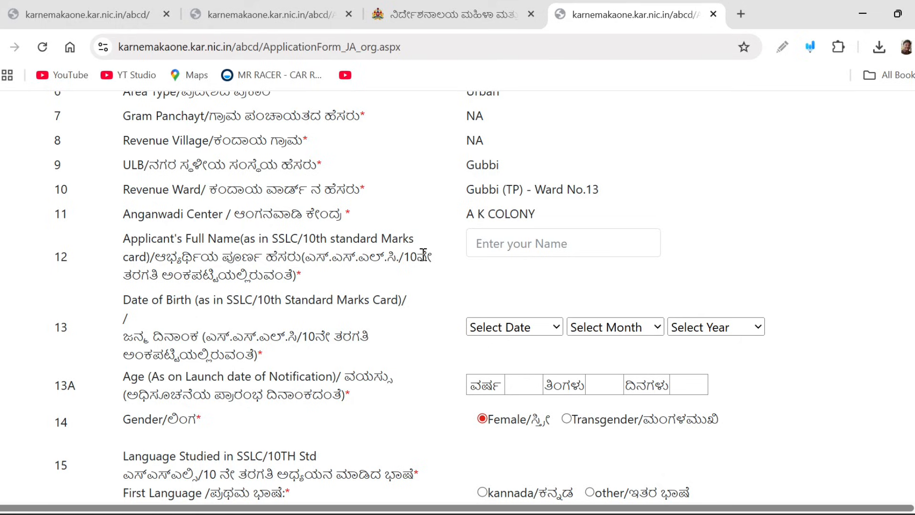
{"action": "left_click", "coordinate": [516, 245]}
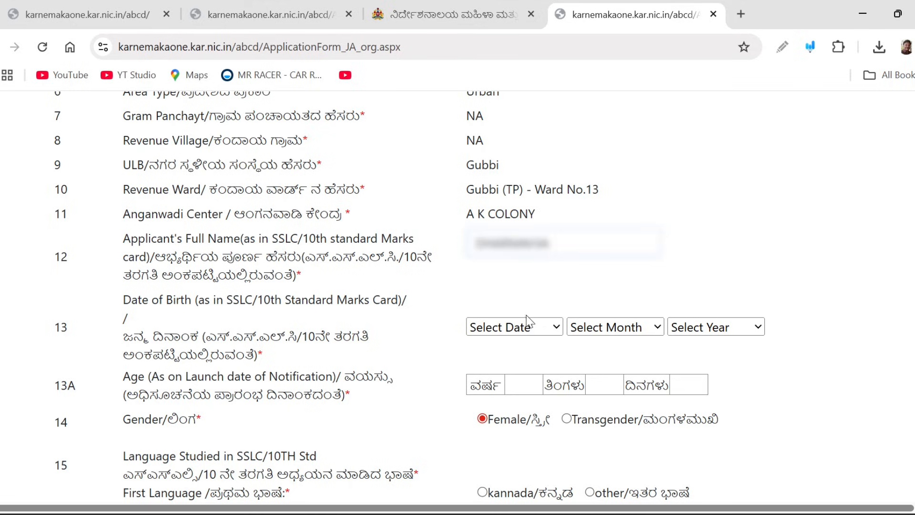
{"action": "left_click", "coordinate": [527, 324]}
{"action": "scroll", "coordinate": [529, 261], "scroll_direction": "down", "scroll_amount": 1}
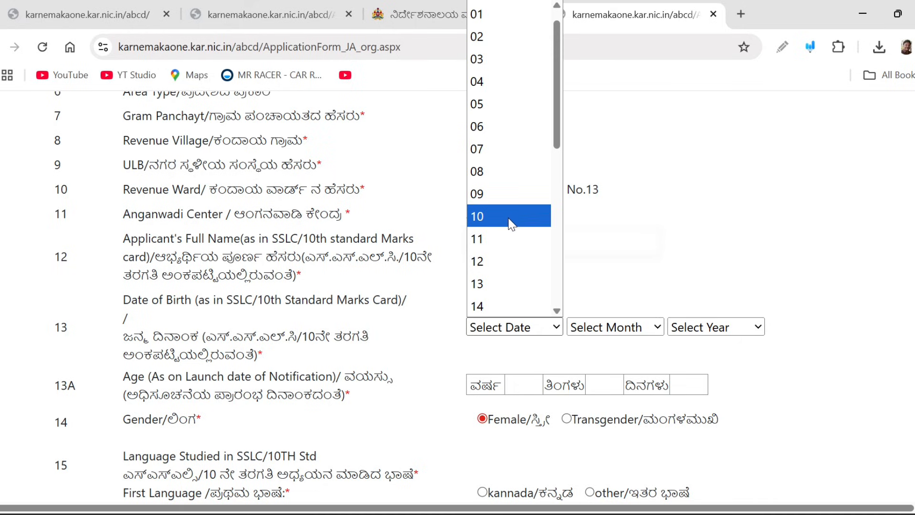
{"action": "left_click", "coordinate": [491, 37]}
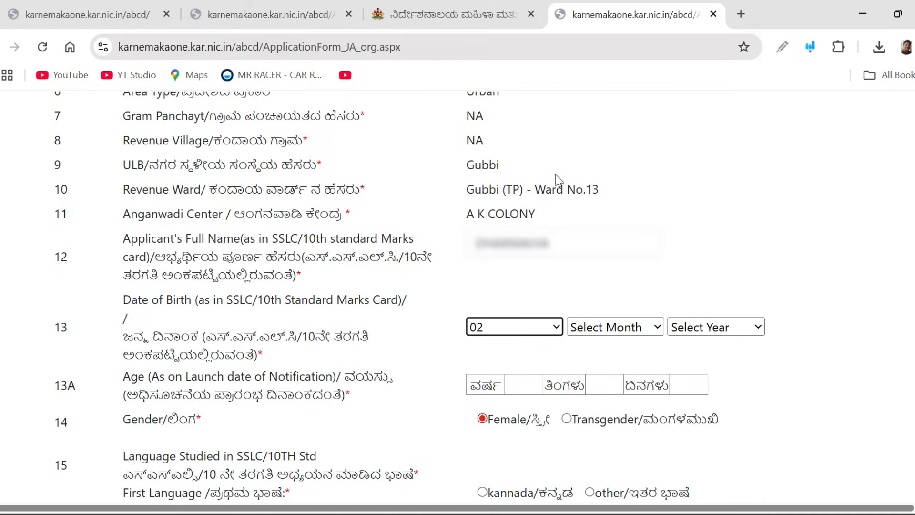
{"action": "left_click", "coordinate": [594, 328]}
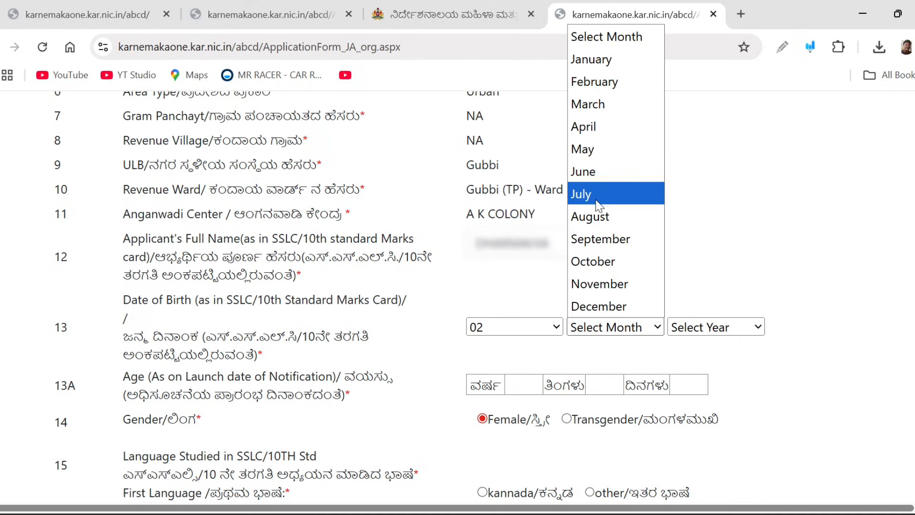
{"action": "left_click", "coordinate": [741, 314]}
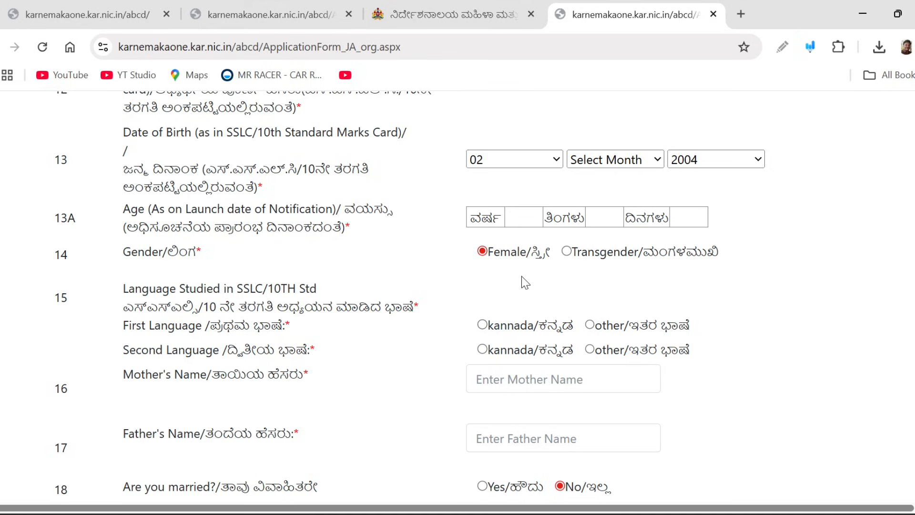
{"action": "scroll", "coordinate": [521, 276], "scroll_direction": "down", "scroll_amount": 4}
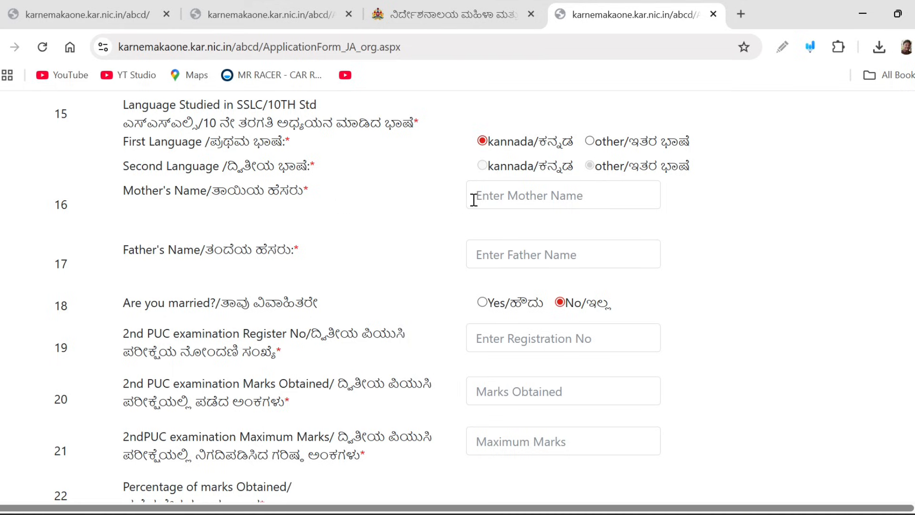
{"action": "left_click", "coordinate": [516, 202]}
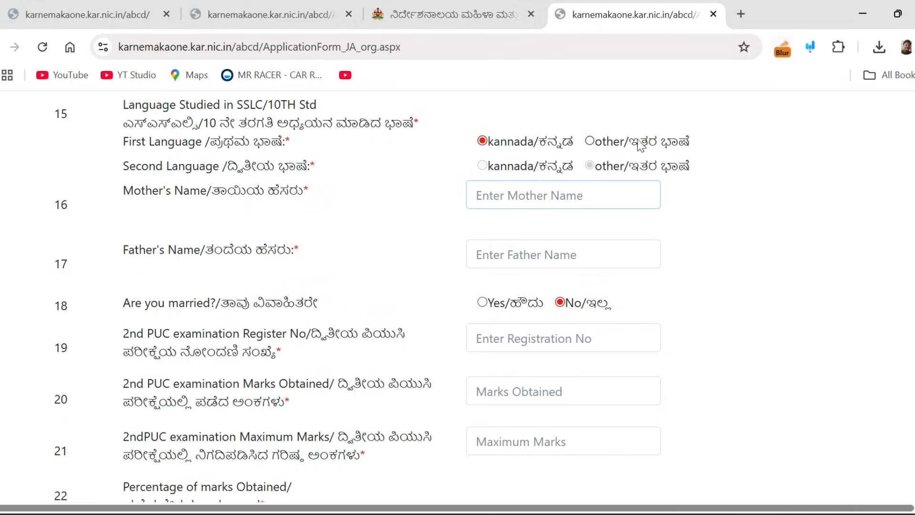
Step: Enter the applicant's address and choose Tumakuru as the address district
{"action": "scroll", "coordinate": [564, 198], "scroll_direction": "down", "scroll_amount": 8}
{"action": "left_click", "coordinate": [503, 168]}
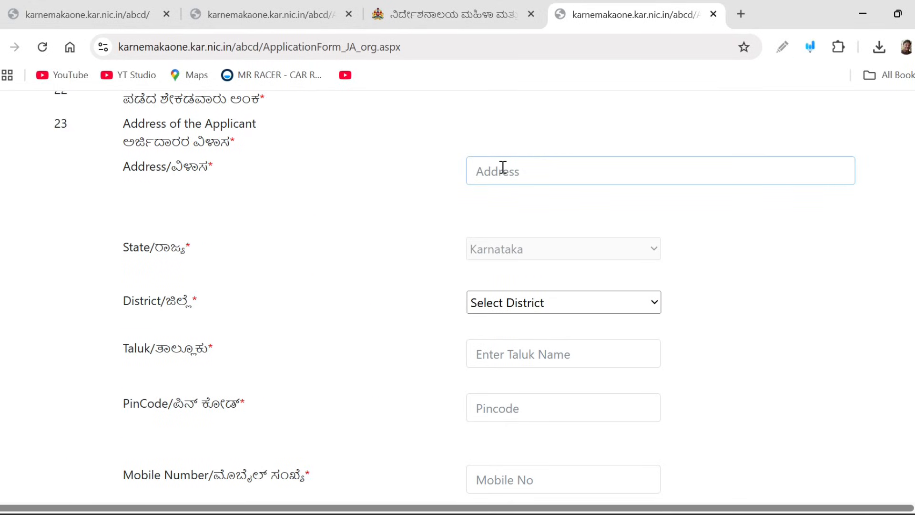
{"action": "scroll", "coordinate": [591, 259], "scroll_direction": "down", "scroll_amount": 3}
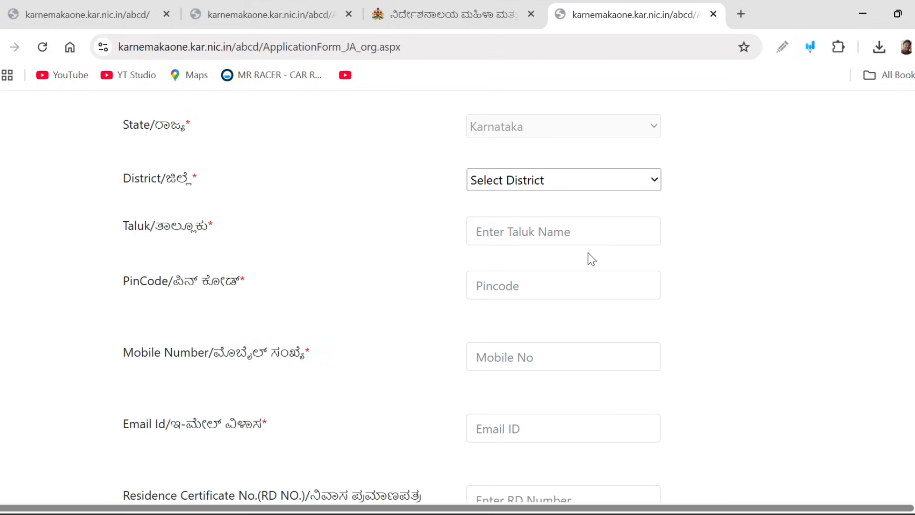
{"action": "scroll", "coordinate": [589, 255], "scroll_direction": "down", "scroll_amount": 1}
{"action": "left_click", "coordinate": [579, 149]}
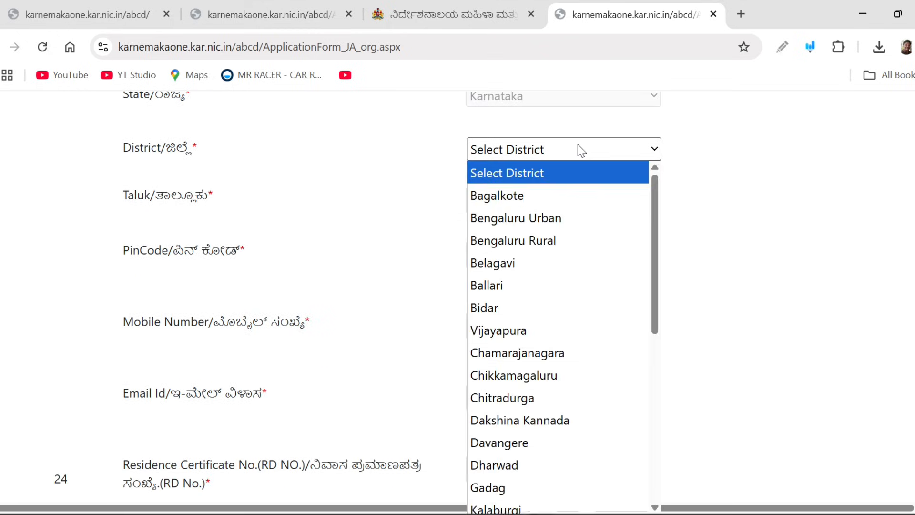
{"action": "left_click_drag", "start_coordinate": [654, 235], "coordinate": [653, 398]}
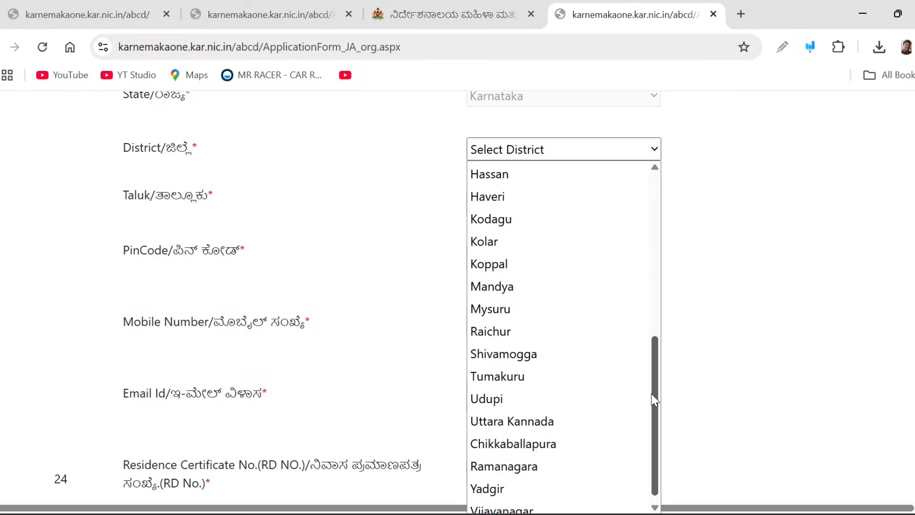
{"action": "left_click", "coordinate": [572, 378]}
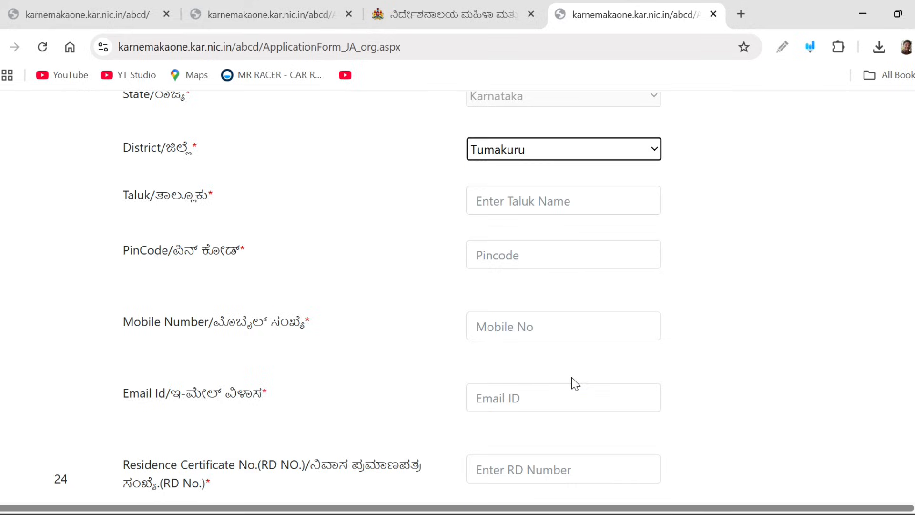
Step: Fill in the taluk and pincode, then clear the existing mobile number
{"action": "left_click", "coordinate": [532, 201]}
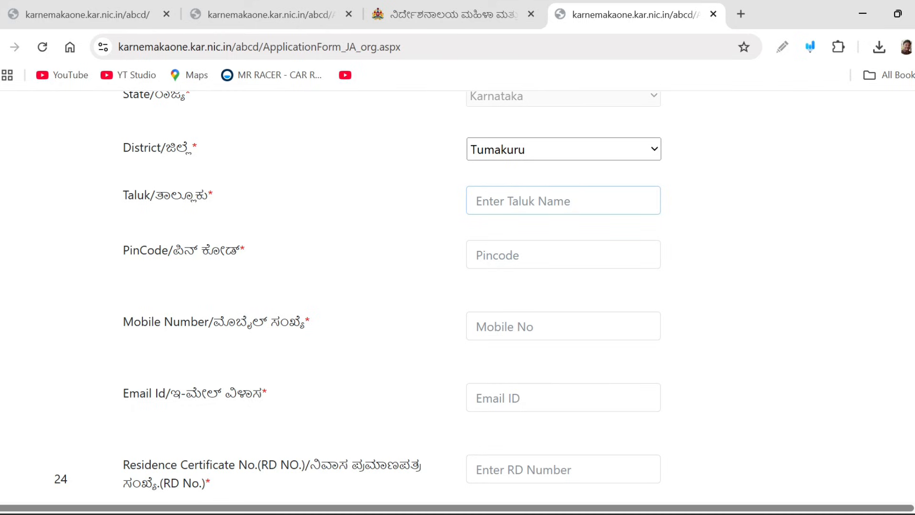
{"action": "scroll", "coordinate": [446, 296], "scroll_direction": "down", "scroll_amount": 3}
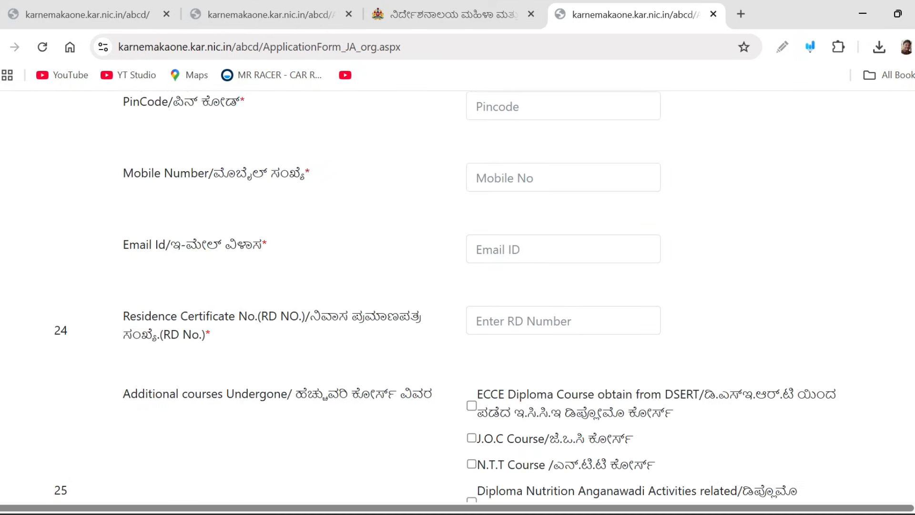
{"action": "scroll", "coordinate": [446, 296], "scroll_direction": "up", "scroll_amount": 2}
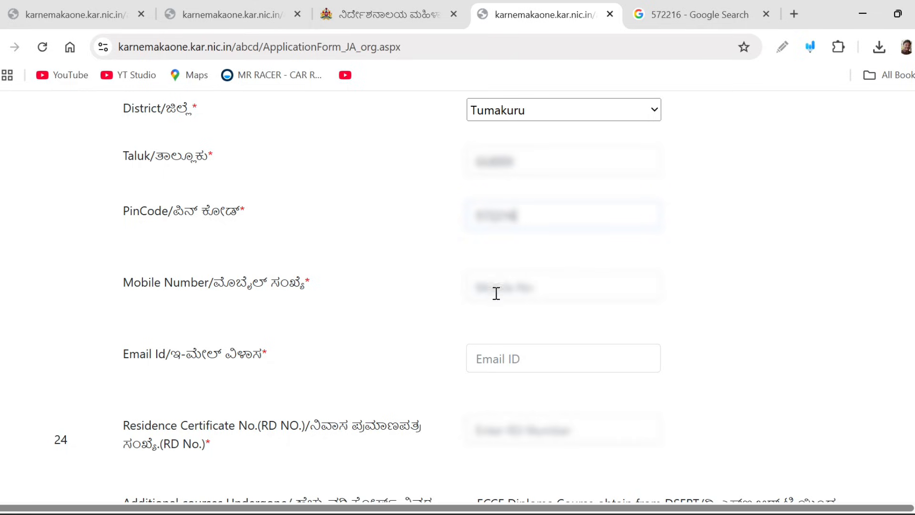
{"action": "double_click", "coordinate": [501, 294]}
{"action": "key", "text": "BackSpace"}
Step: Type the new mobile number and fill in the applicant's e-mail address
{"action": "type", "text": "[blurred mobile number]"}
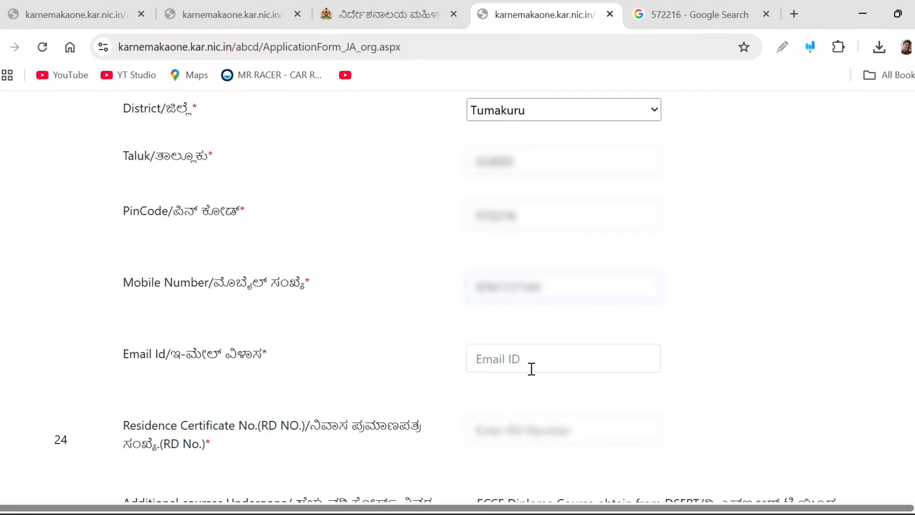
{"action": "left_click", "coordinate": [531, 369]}
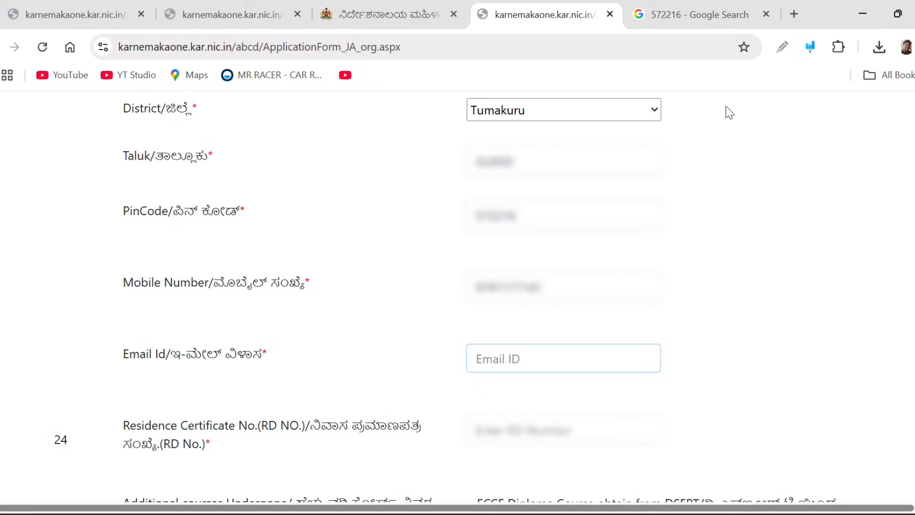
{"action": "left_click", "coordinate": [787, 42]}
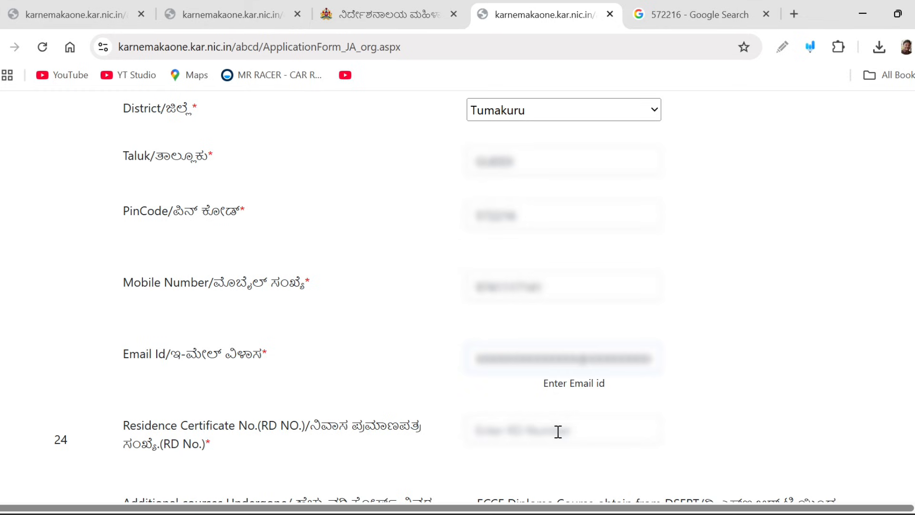
Step: Enter residence certificate RD number RD1 and tick the 'I Certify' declaration
{"action": "left_click", "coordinate": [548, 430]}
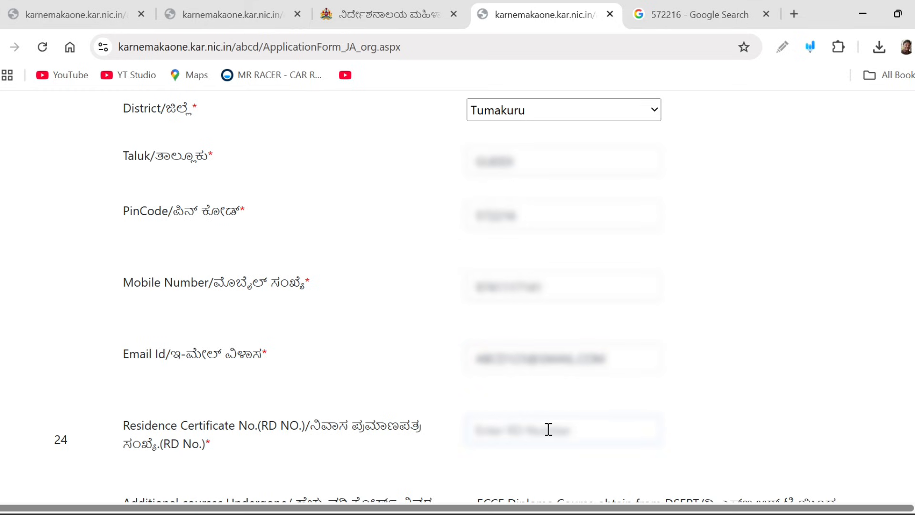
{"action": "type", "text": "RD"}
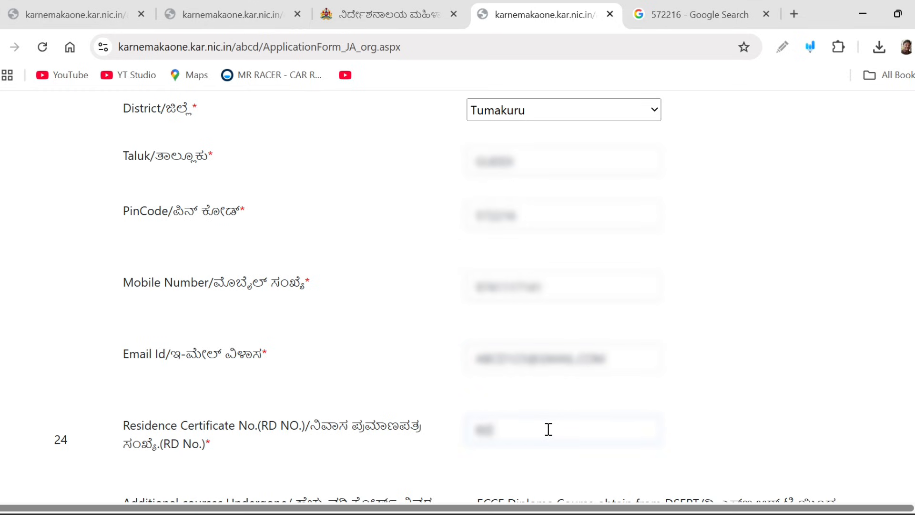
{"action": "type", "text": "1"}
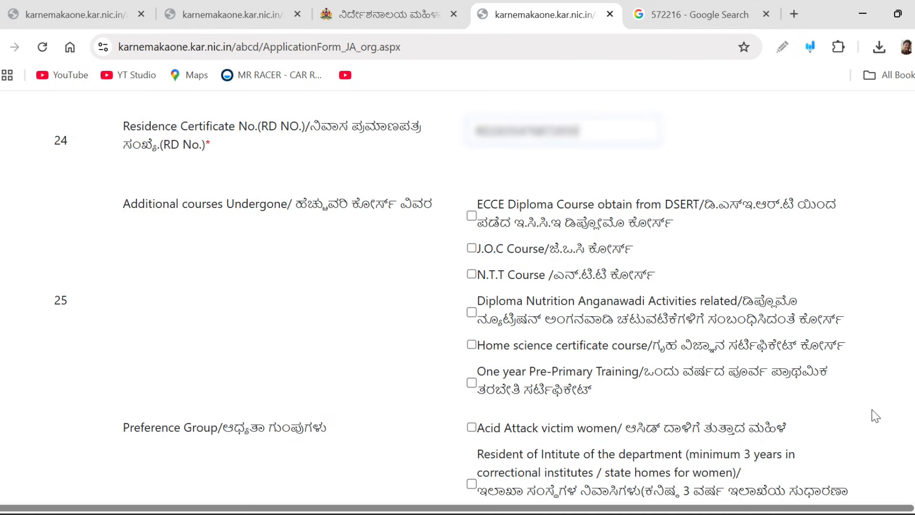
{"action": "scroll", "coordinate": [458, 287], "scroll_direction": "down", "scroll_amount": 7}
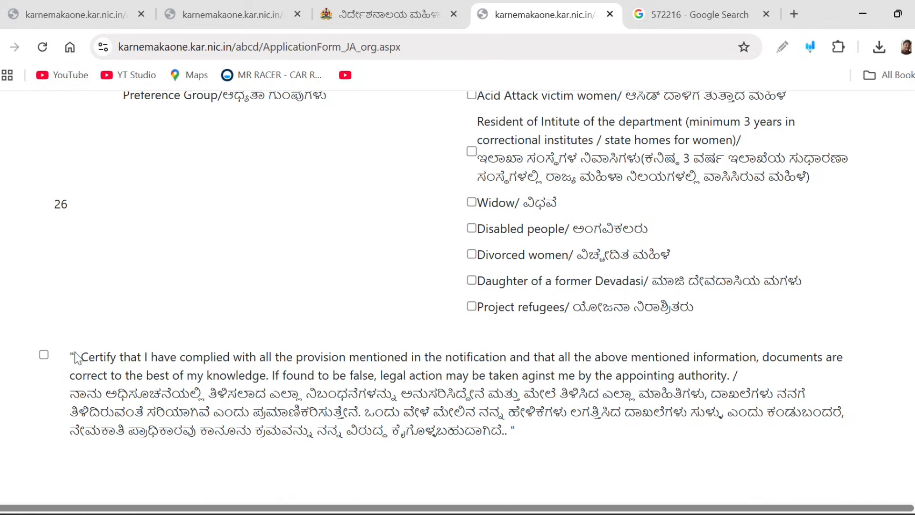
{"action": "left_click", "coordinate": [44, 354]}
{"action": "scroll", "coordinate": [44, 355], "scroll_direction": "down", "scroll_amount": 2}
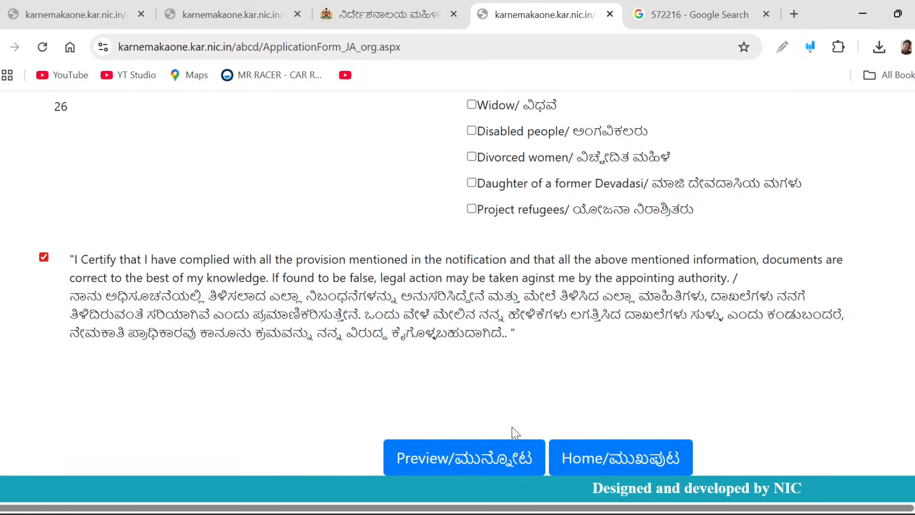
Step: Preview the application, enter the captcha, and save to get the application number
{"action": "left_click", "coordinate": [477, 457]}
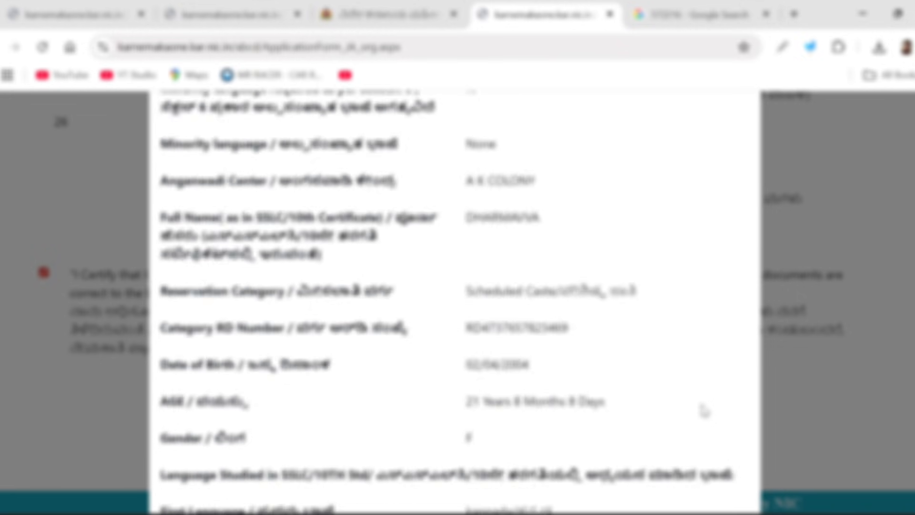
{"action": "scroll", "coordinate": [704, 411], "scroll_direction": "up", "scroll_amount": 10}
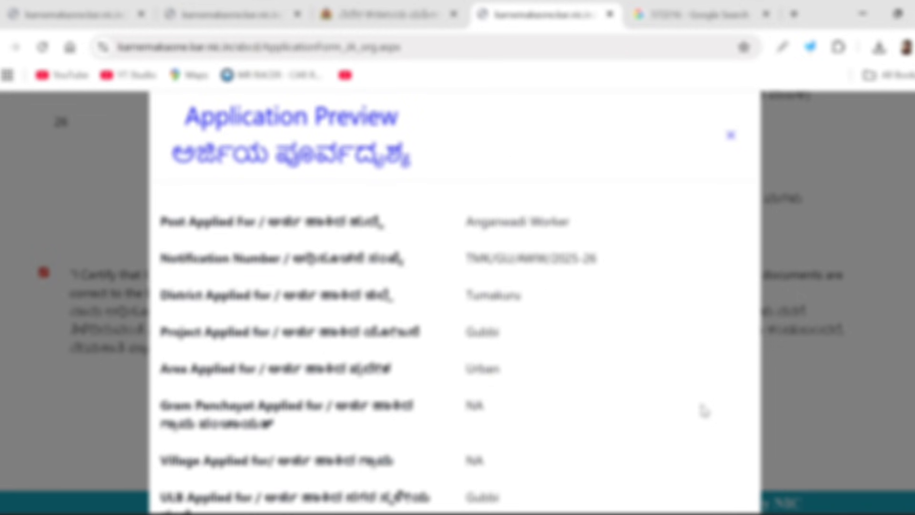
{"action": "scroll", "coordinate": [703, 411], "scroll_direction": "down", "scroll_amount": 15}
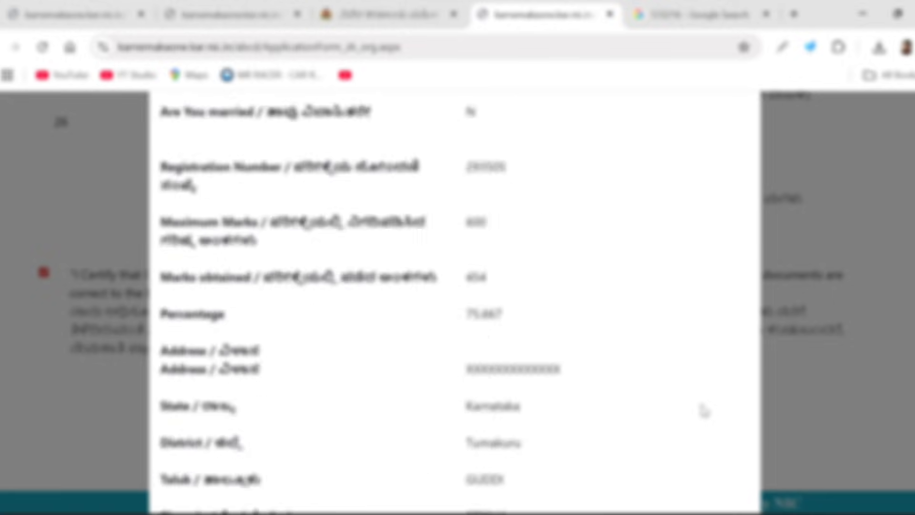
{"action": "scroll", "coordinate": [704, 411], "scroll_direction": "down", "scroll_amount": 15}
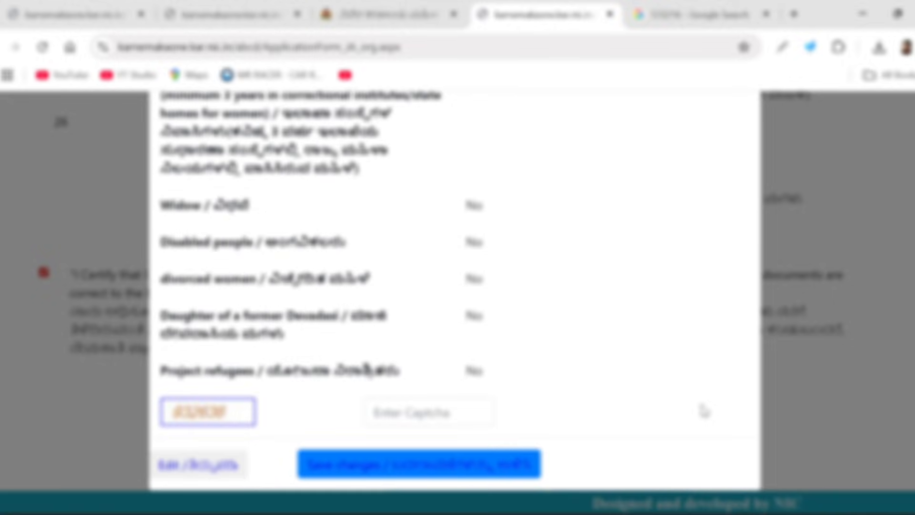
{"action": "left_click", "coordinate": [443, 405]}
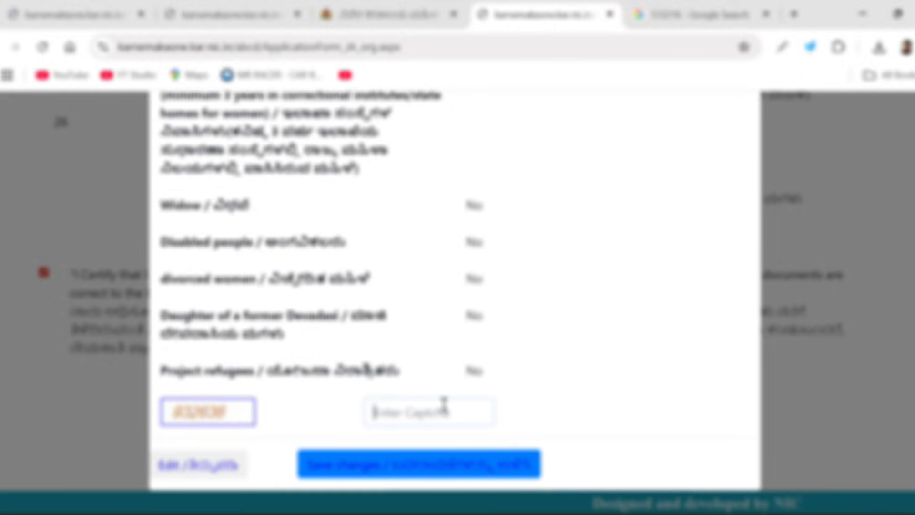
{"action": "type", "text": "8"}
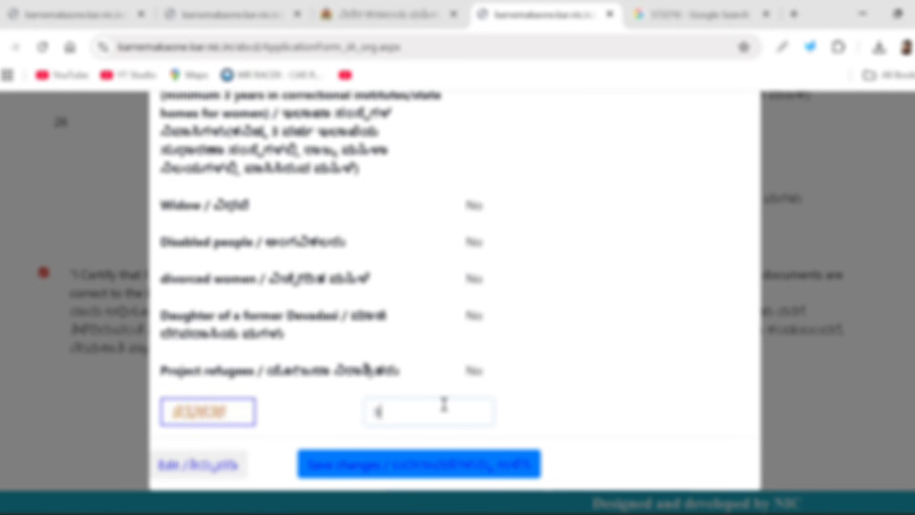
{"action": "type", "text": "32636"}
{"action": "left_click", "coordinate": [591, 441]}
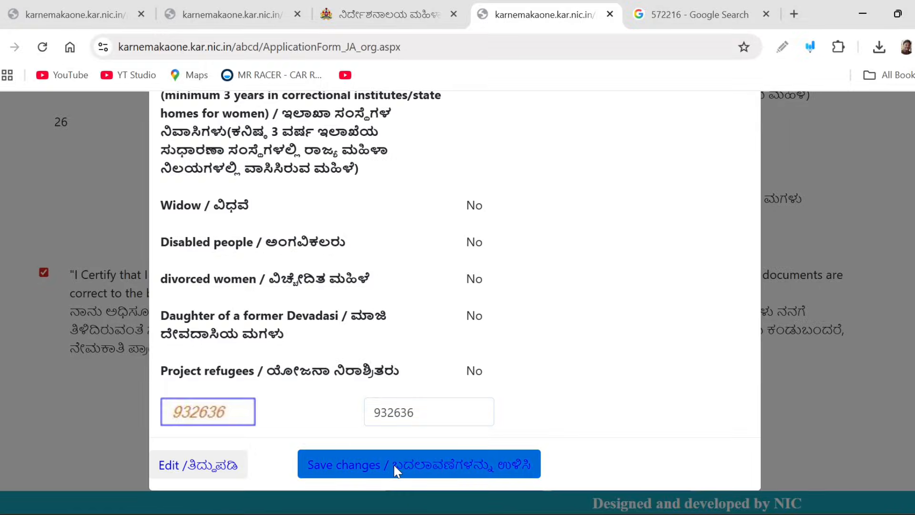
{"action": "left_click", "coordinate": [501, 466]}
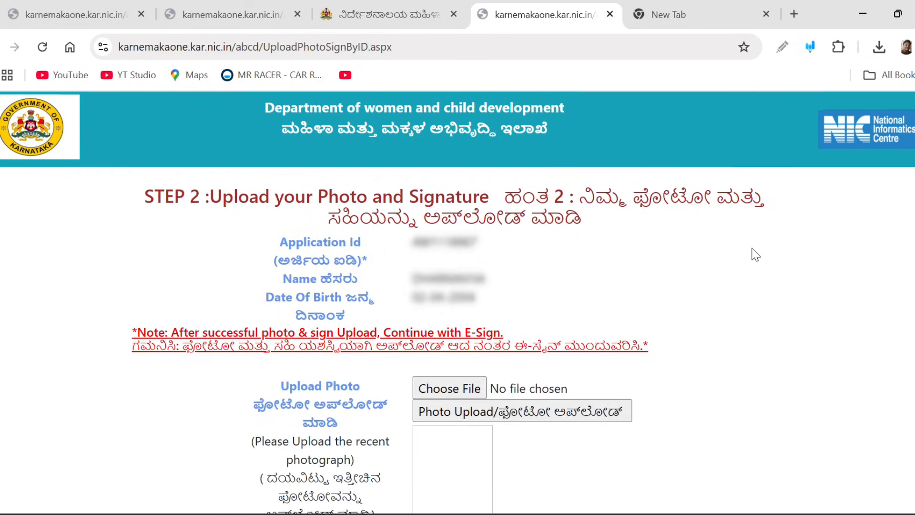
Step: Upload photo.jpg as the applicant's photo
{"action": "scroll", "coordinate": [753, 253], "scroll_direction": "down", "scroll_amount": 1}
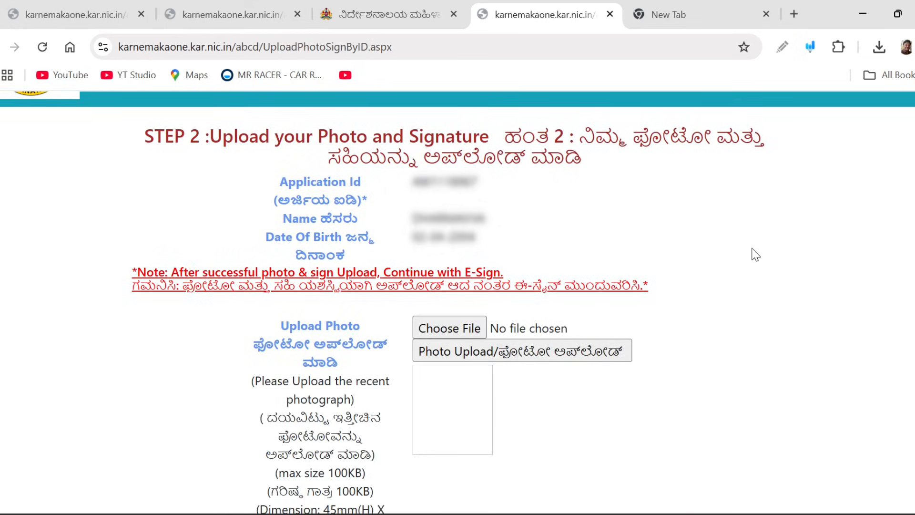
{"action": "scroll", "coordinate": [756, 254], "scroll_direction": "down", "scroll_amount": 1}
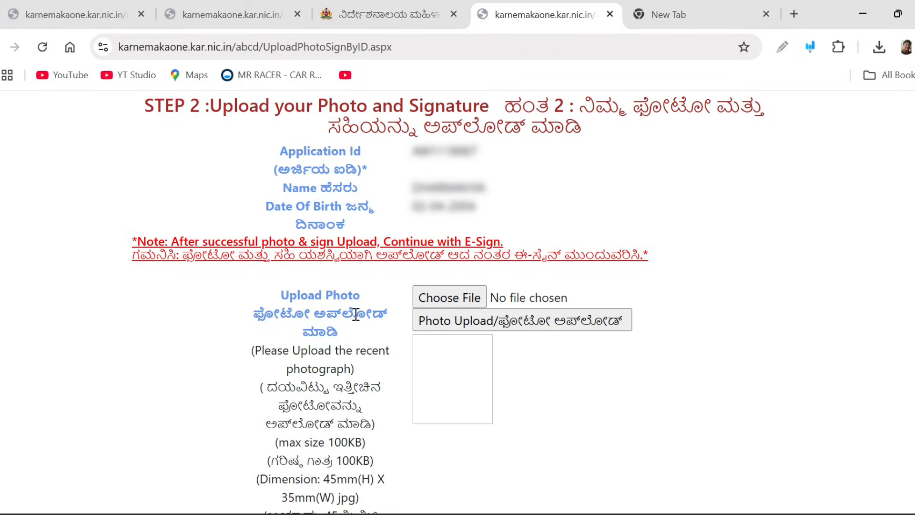
{"action": "left_click", "coordinate": [470, 299]}
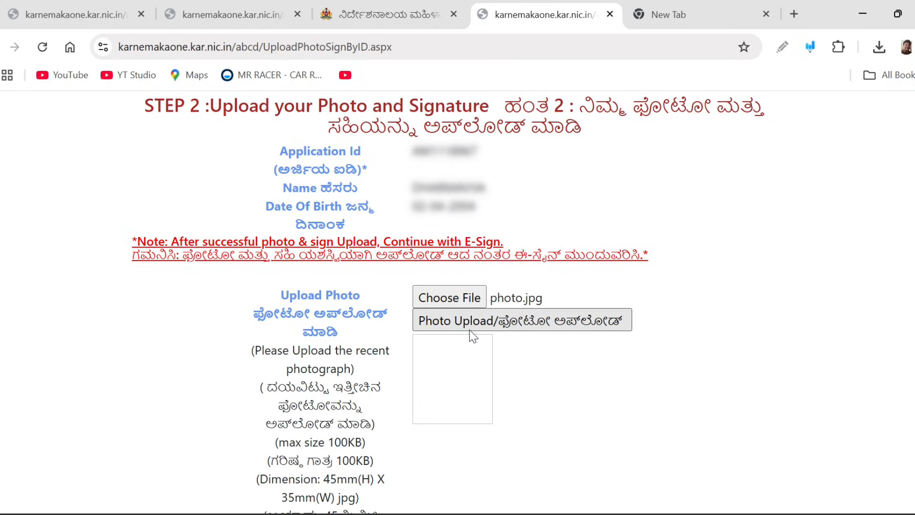
{"action": "left_click", "coordinate": [491, 326]}
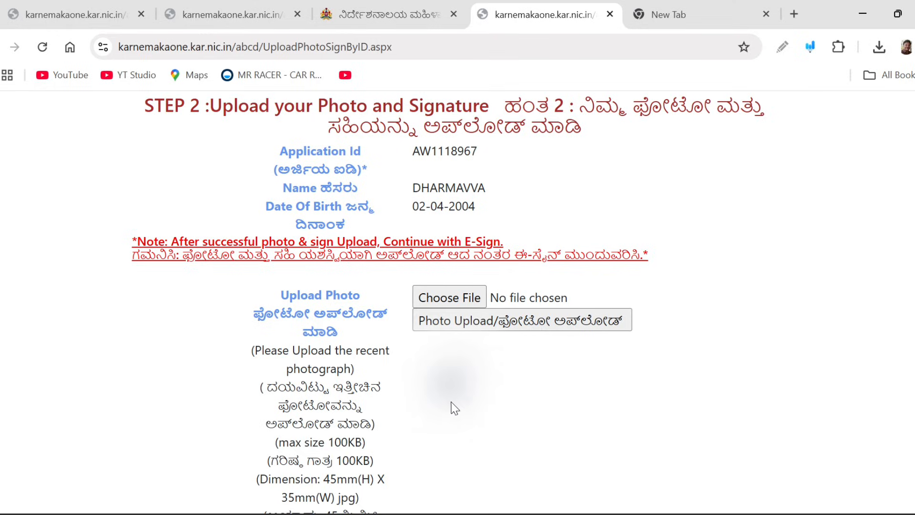
Step: Upload Sign.jpg as the signature and save Step 2
{"action": "scroll", "coordinate": [390, 303], "scroll_direction": "down", "scroll_amount": 6}
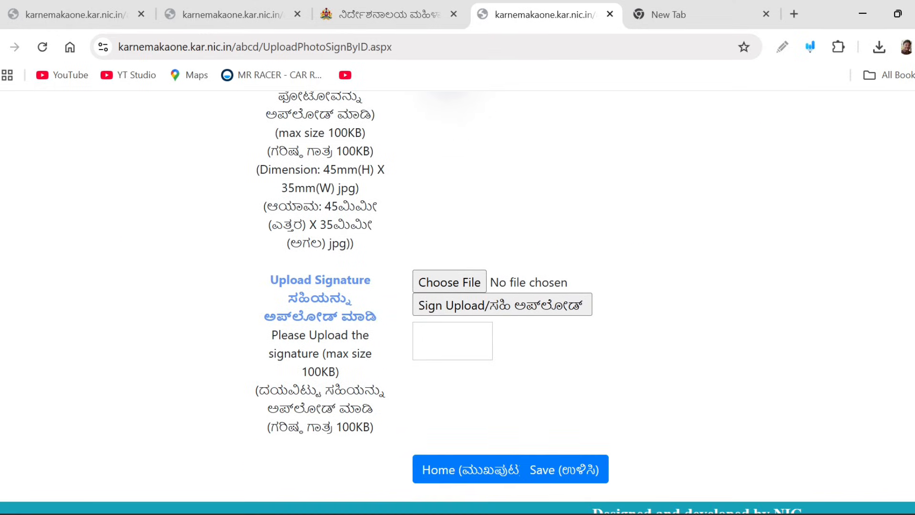
{"action": "left_click", "coordinate": [472, 284]}
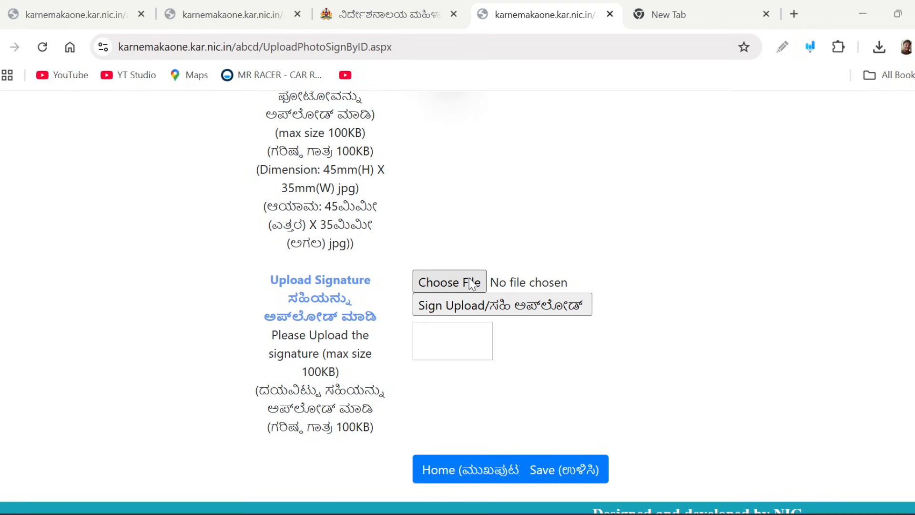
{"action": "double_click", "coordinate": [324, 143]}
{"action": "left_click", "coordinate": [492, 310]}
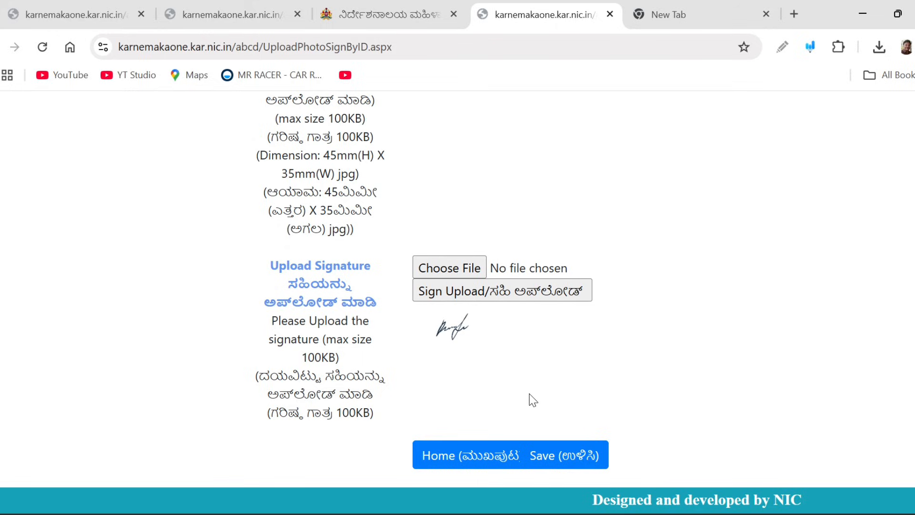
{"action": "left_click", "coordinate": [551, 464]}
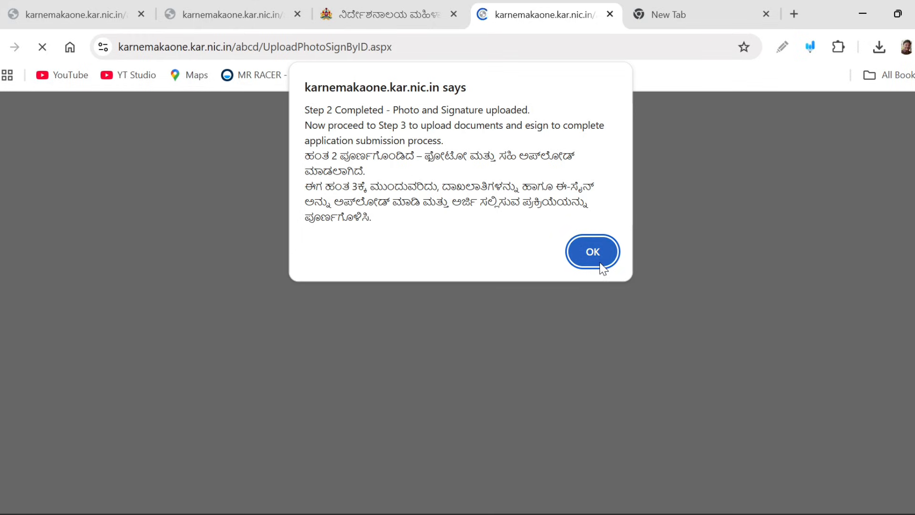
Step: Acknowledge the Step 2 alert, paste the Application Id into the Step-3 form, and submit it
{"action": "left_click", "coordinate": [593, 252]}
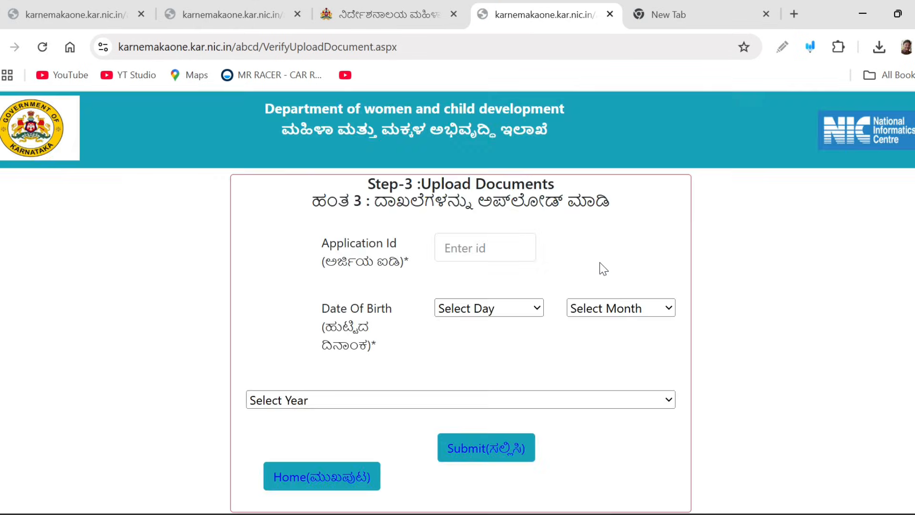
{"action": "left_click", "coordinate": [497, 244]}
{"action": "key", "text": "ctrl+v"}
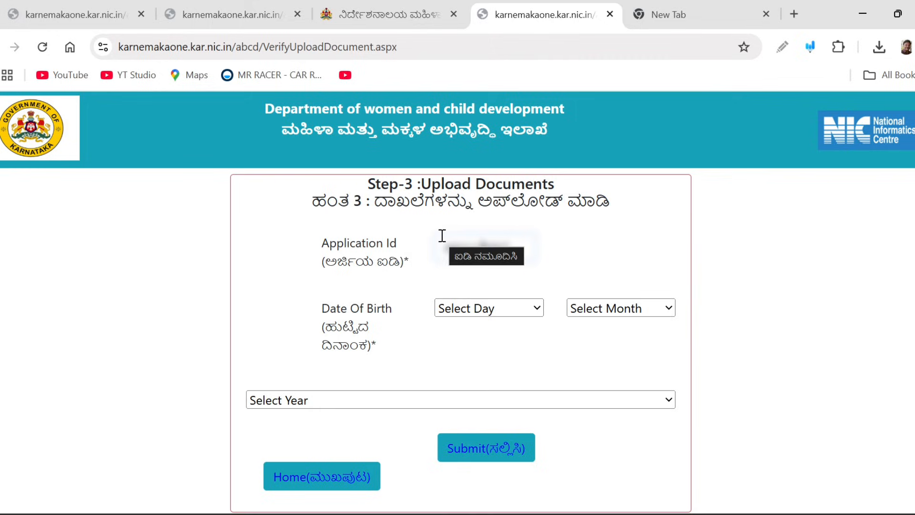
{"action": "left_click", "coordinate": [520, 461]}
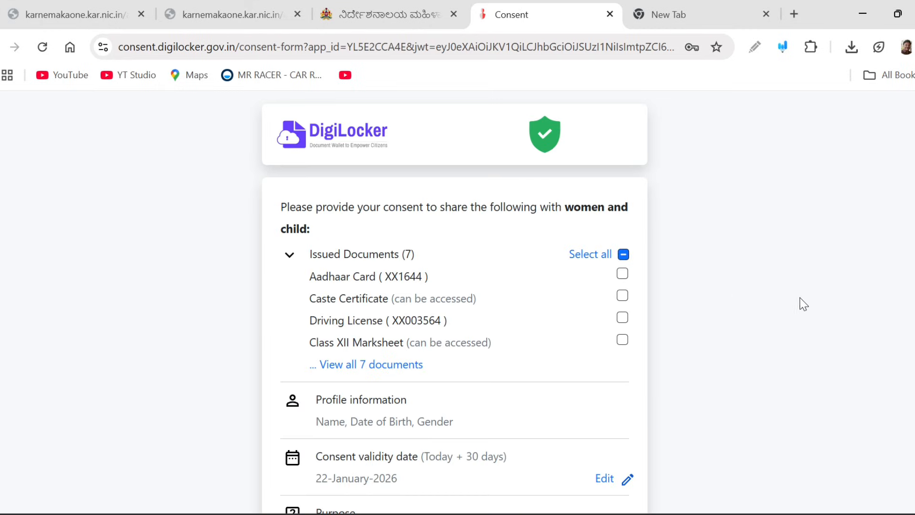
Step: Allow DigiLocker to share the seven issued documents with Women and Child Development, then return to the portal
{"action": "scroll", "coordinate": [455, 302], "scroll_direction": "down", "scroll_amount": 2}
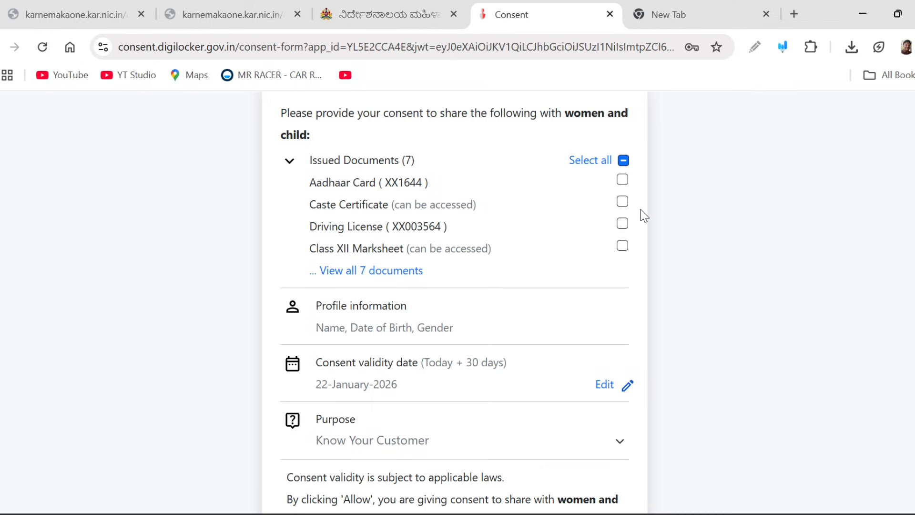
{"action": "scroll", "coordinate": [455, 302], "scroll_direction": "down", "scroll_amount": 2}
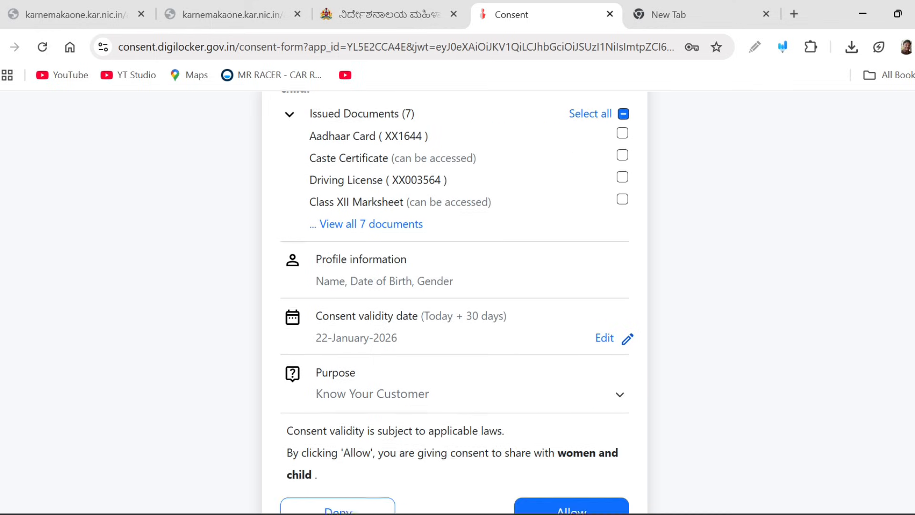
{"action": "left_click", "coordinate": [576, 496]}
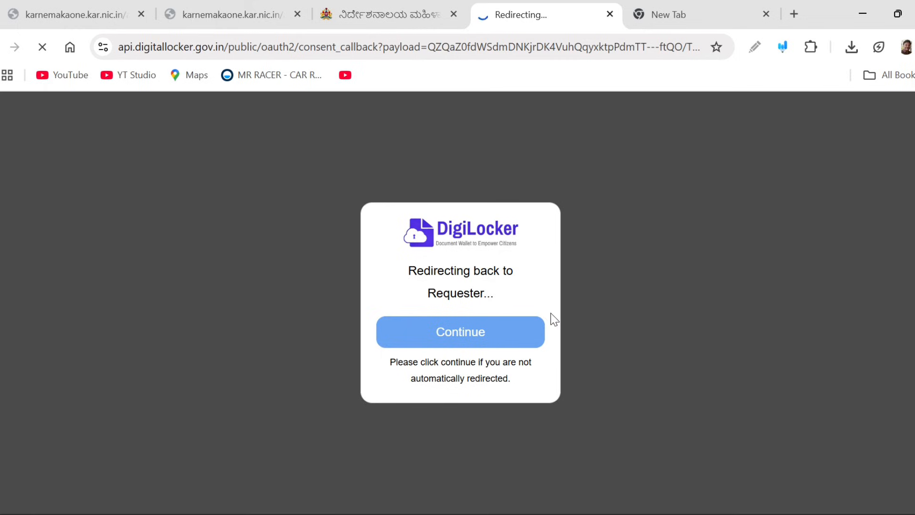
{"action": "left_click", "coordinate": [439, 341]}
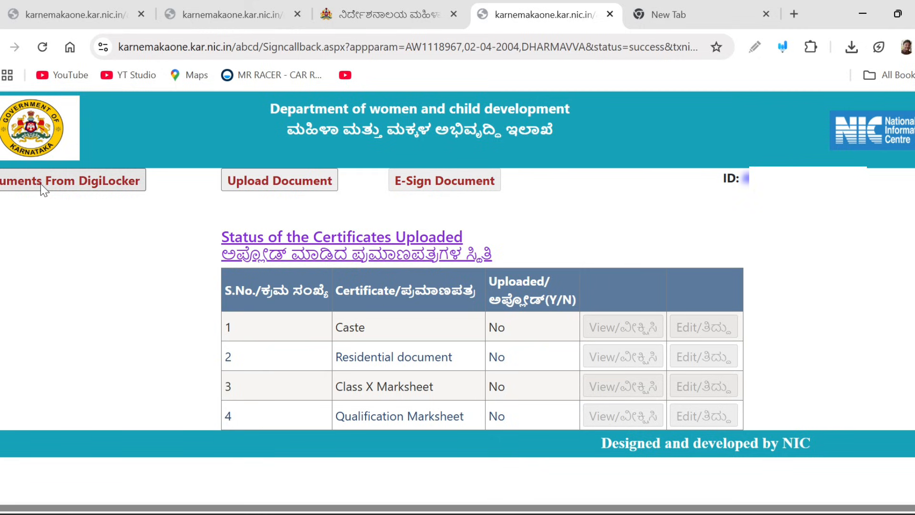
Step: Upload the SSLC, 2nd PUC, caste and residence certificate PDFs, then continue to the e-sign stage
{"action": "left_click", "coordinate": [264, 179]}
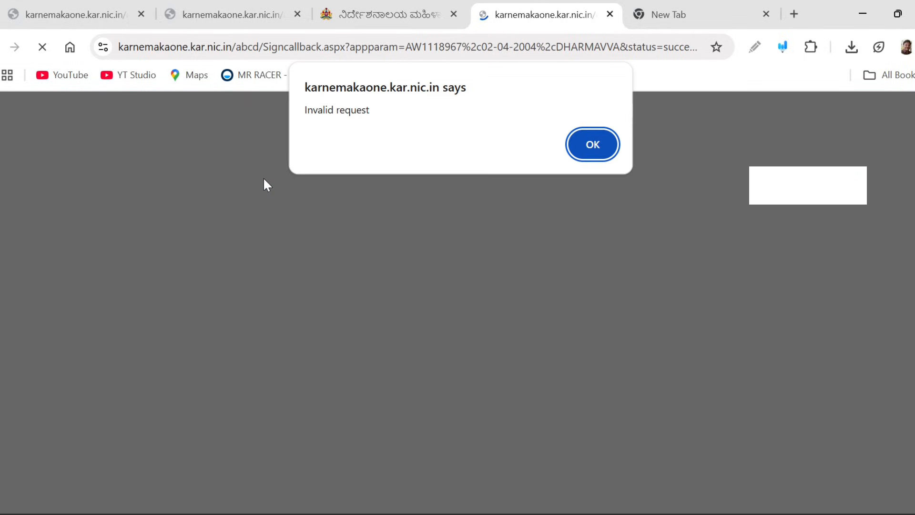
{"action": "left_click", "coordinate": [605, 160]}
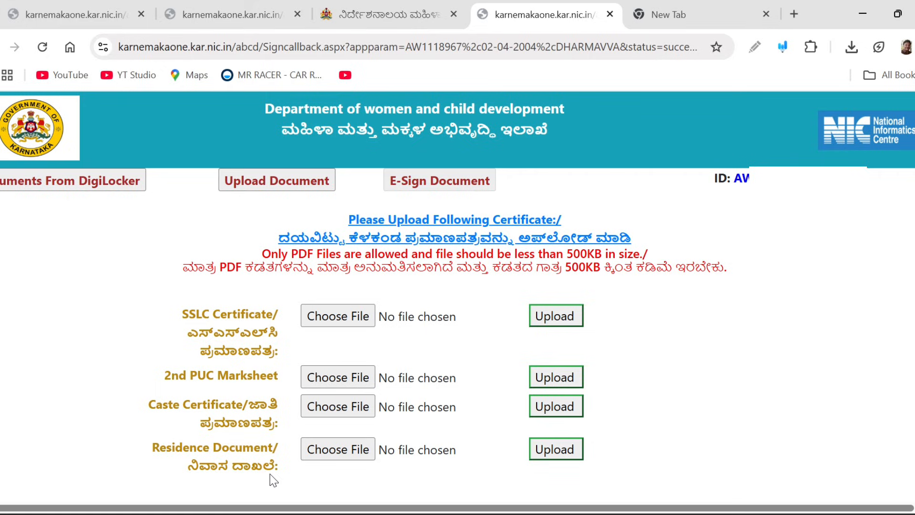
{"action": "left_click", "coordinate": [348, 320]}
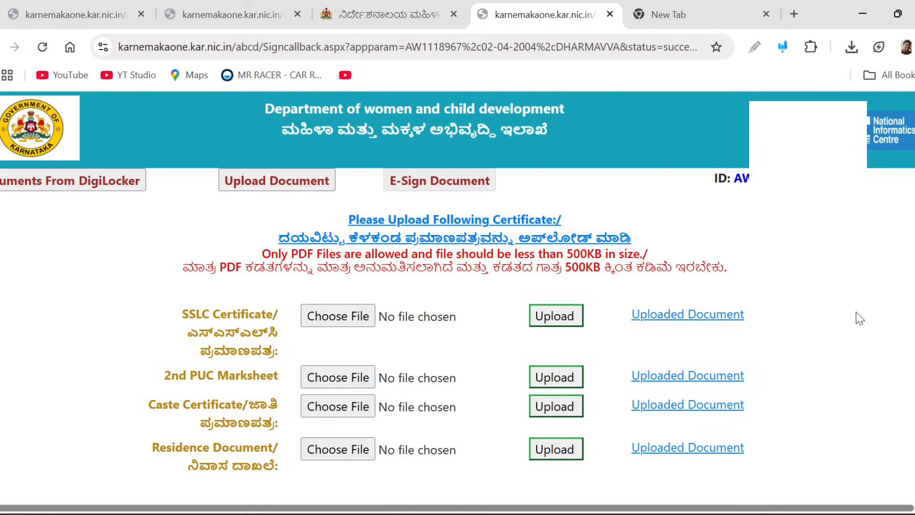
{"action": "scroll", "coordinate": [896, 305], "scroll_direction": "down", "scroll_amount": 1}
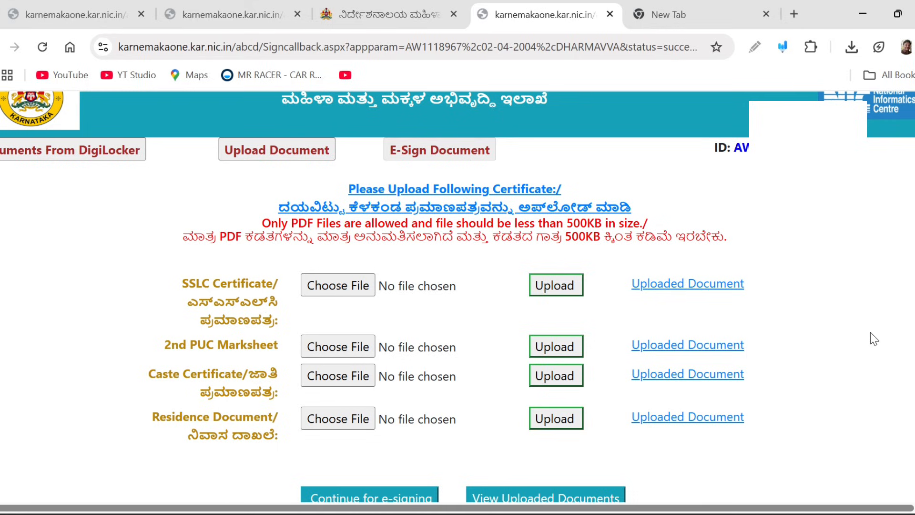
{"action": "scroll", "coordinate": [458, 295], "scroll_direction": "down", "scroll_amount": 1}
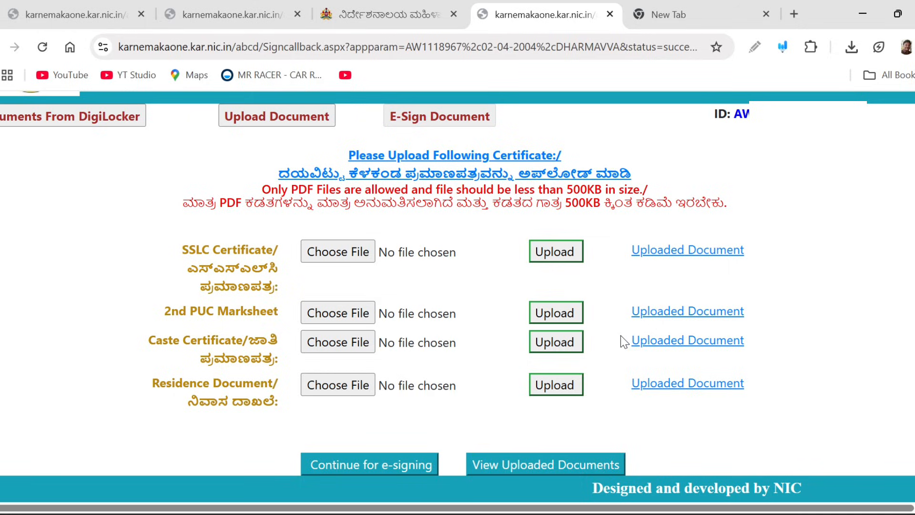
{"action": "left_click", "coordinate": [361, 468]}
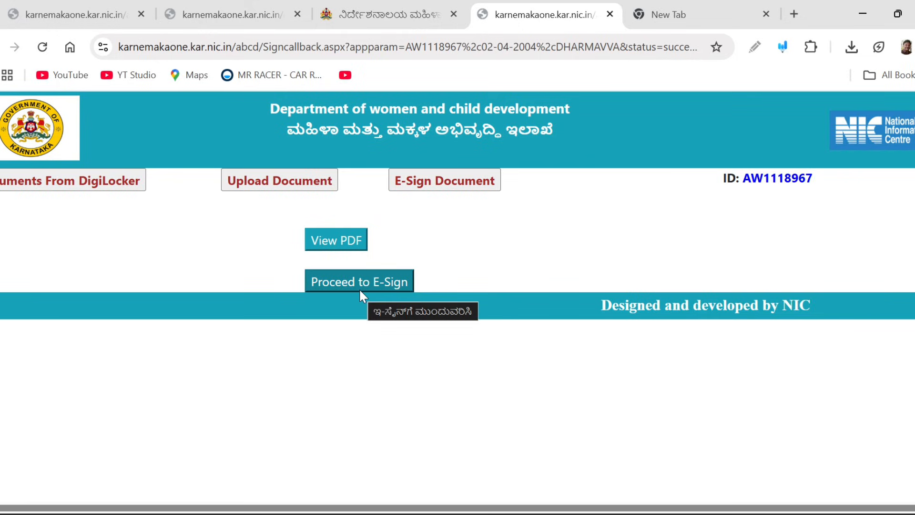
Step: Confirm e-signing knowing data becomes uneditable, then review the seven-page application PDF
{"action": "left_click", "coordinate": [360, 289]}
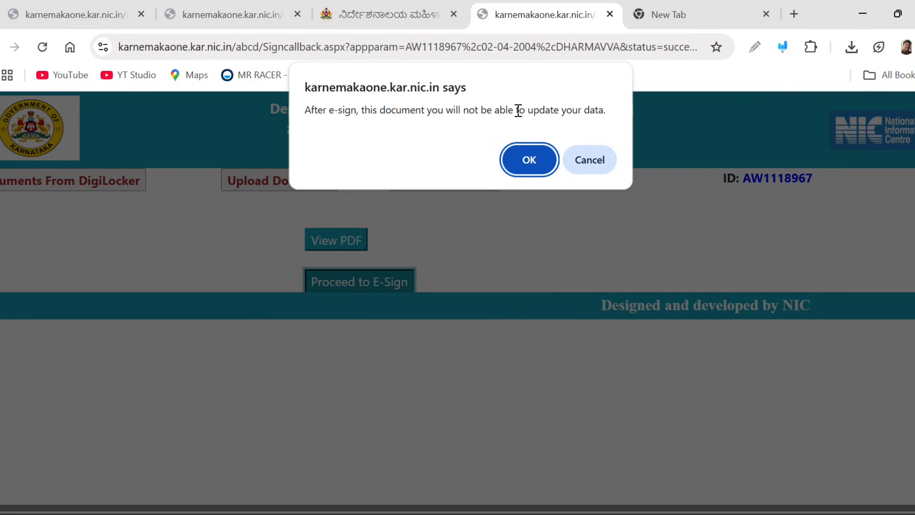
{"action": "left_click", "coordinate": [529, 159]}
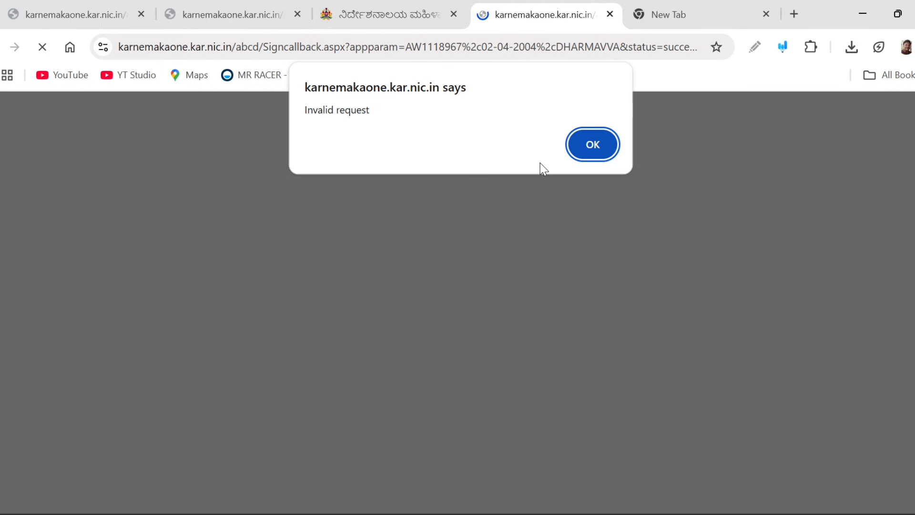
{"action": "left_click", "coordinate": [594, 150]}
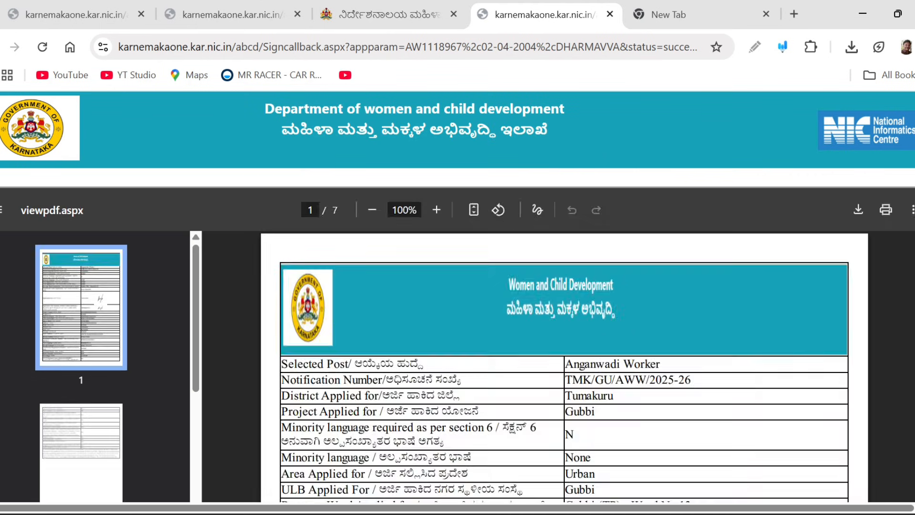
{"action": "scroll", "coordinate": [564, 366], "scroll_direction": "down", "scroll_amount": 15}
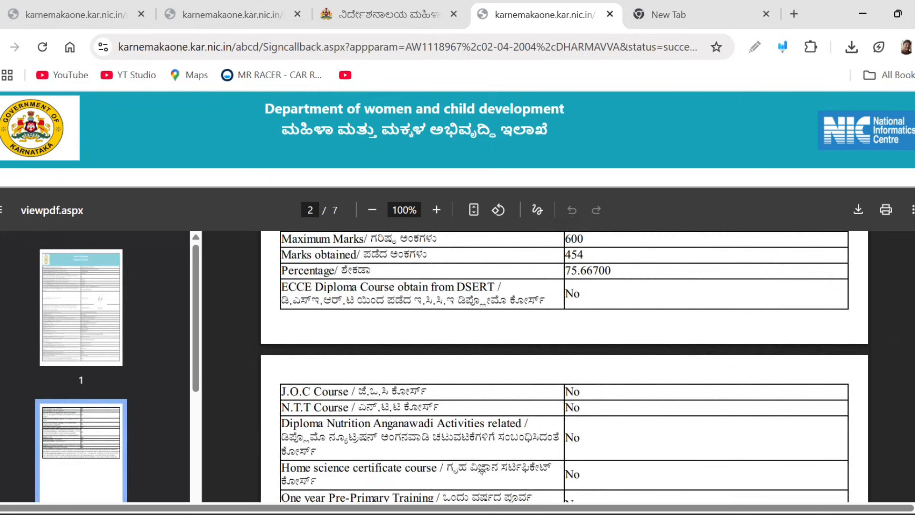
{"action": "scroll", "coordinate": [564, 366], "scroll_direction": "up", "scroll_amount": 15}
{"action": "scroll", "coordinate": [564, 366], "scroll_direction": "down", "scroll_amount": 15}
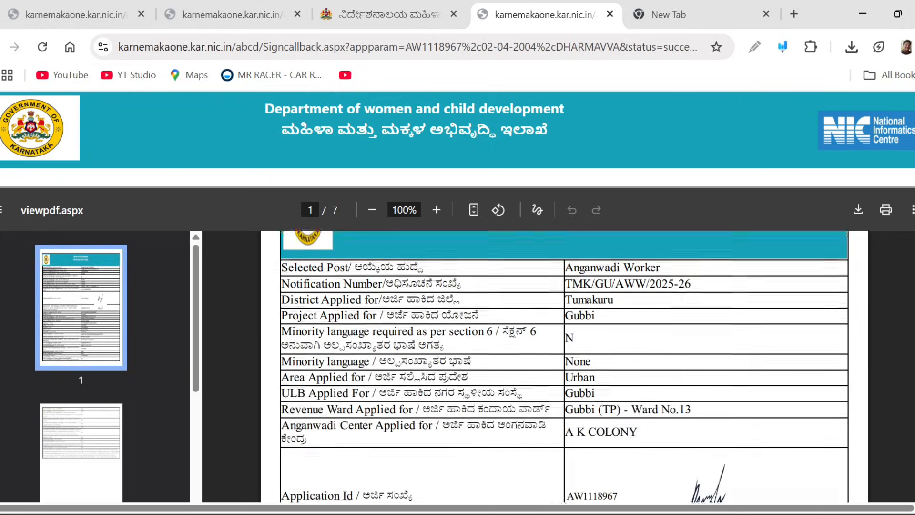
{"action": "scroll", "coordinate": [565, 366], "scroll_direction": "down", "scroll_amount": 10}
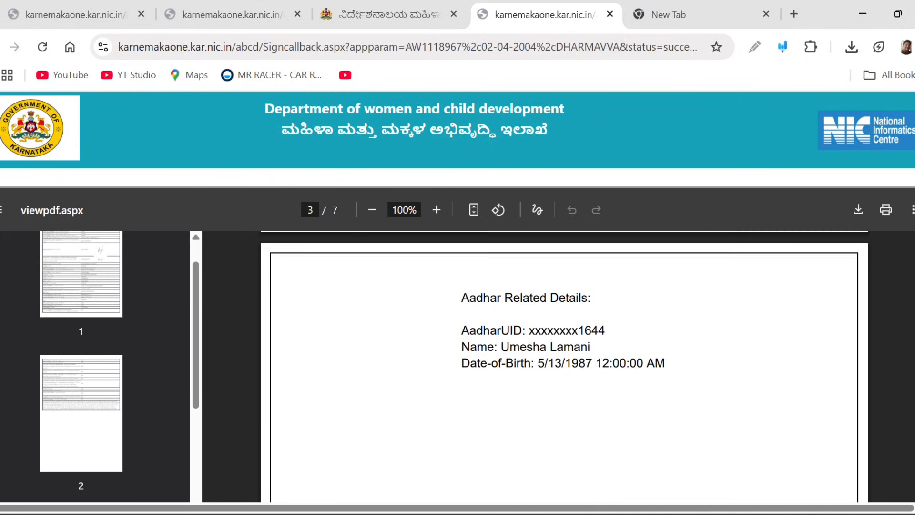